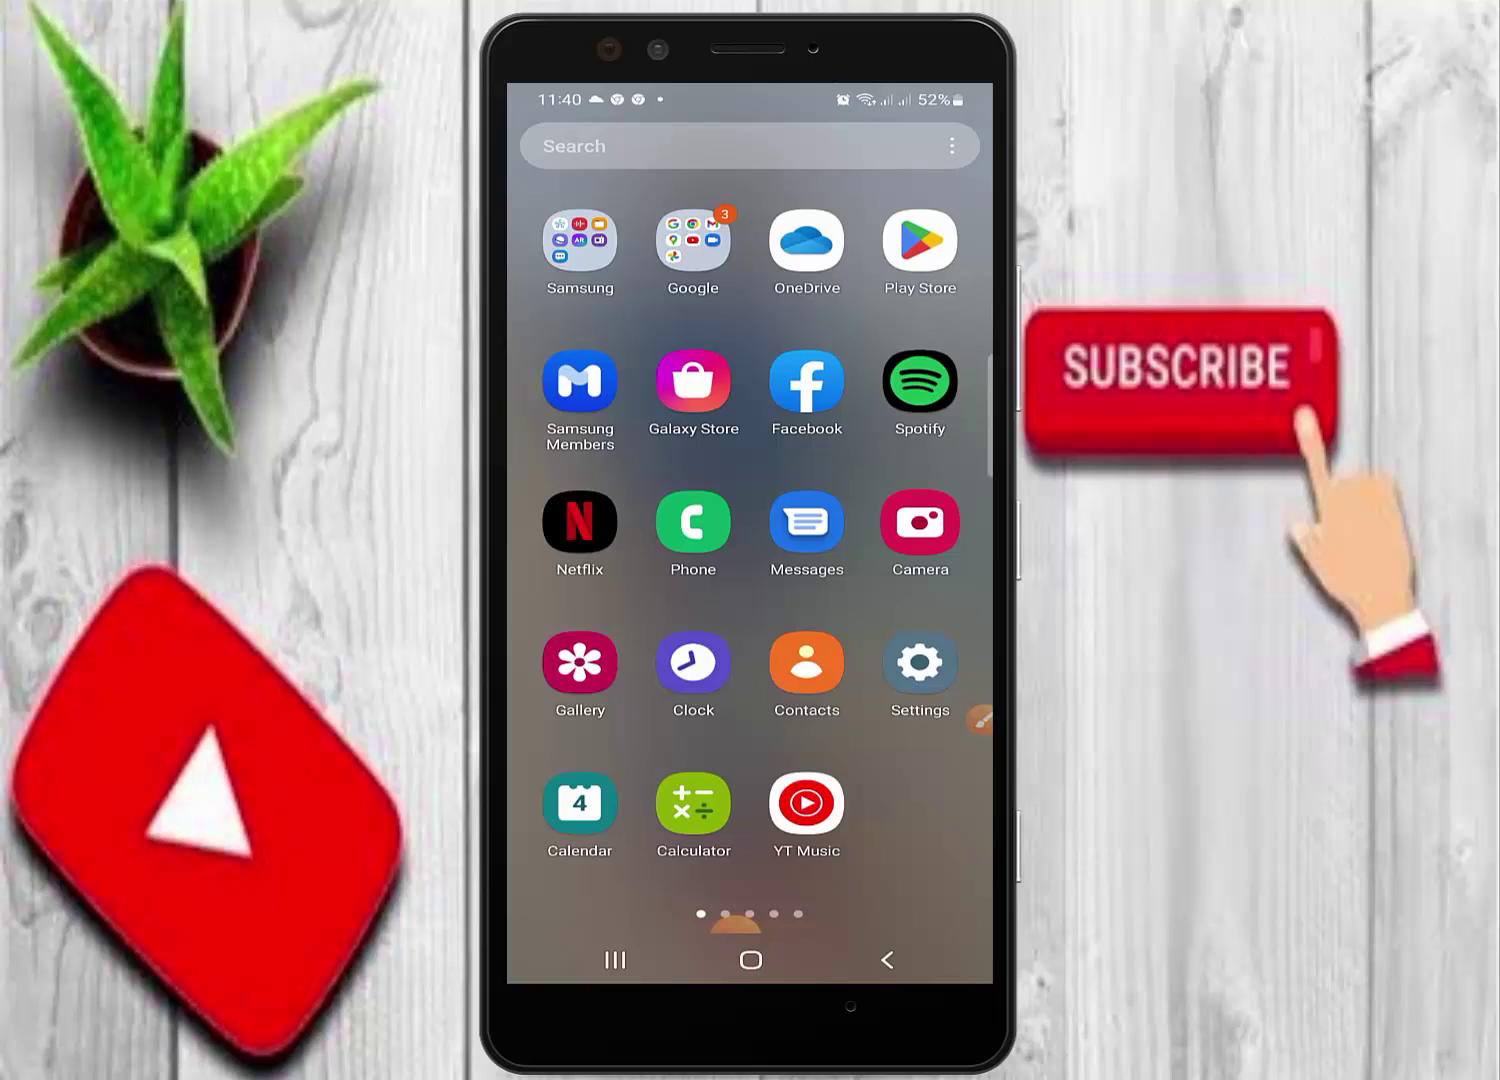
In Google Play Store, rerun the 'retouchleap' search from recent searches, circling that entry
{"action": "left_click", "coordinate": [920, 241]}
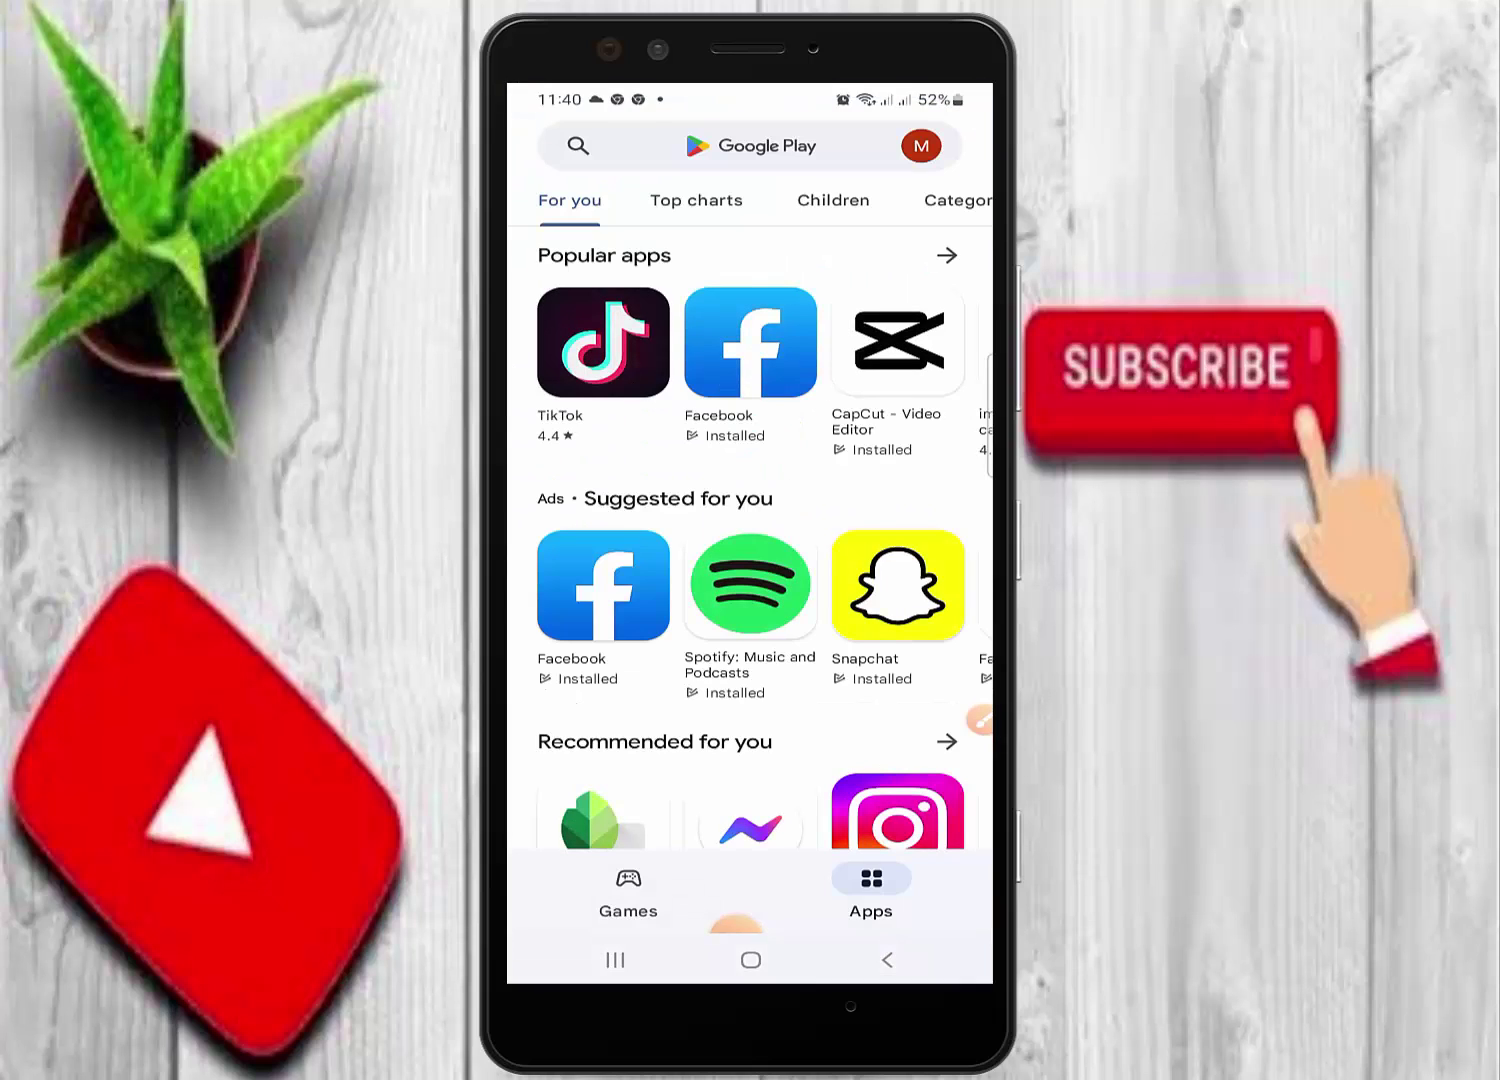
{"action": "left_click", "coordinate": [750, 146]}
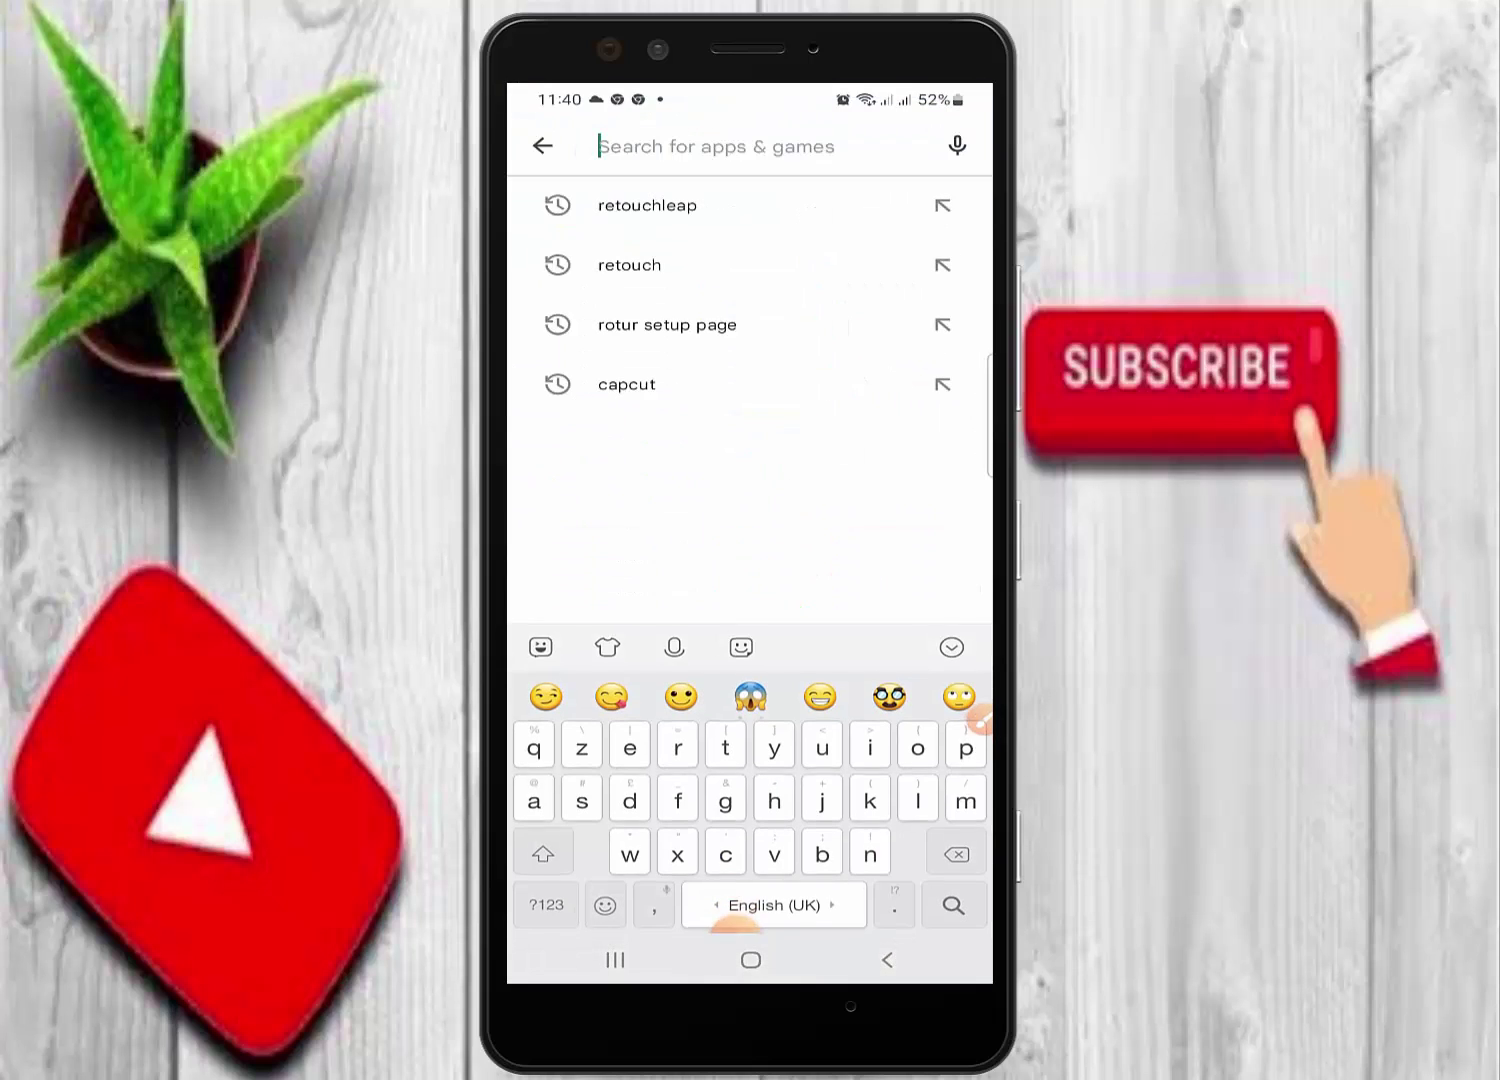
{"action": "left_click", "coordinate": [980, 718]}
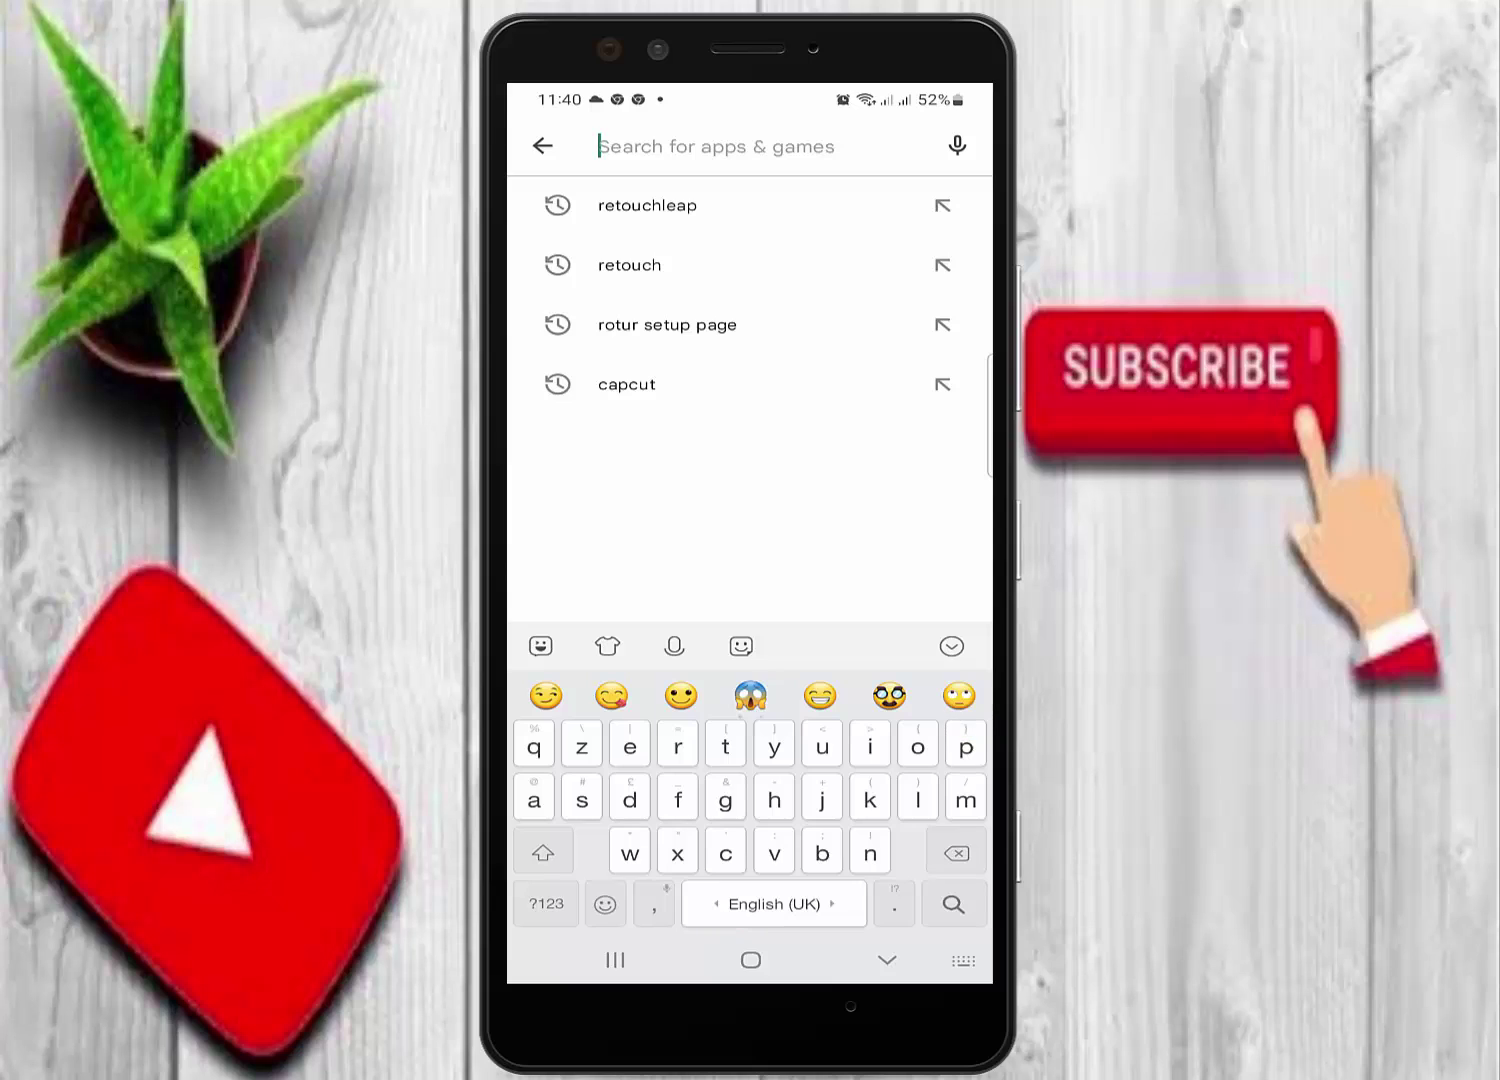
{"action": "mouse_move", "coordinate": [585, 187]}
{"action": "left_mouse_down"}
{"action": "mouse_move", "coordinate": [651, 229]}
{"action": "mouse_move", "coordinate": [680, 159]}
{"action": "left_mouse_up"}
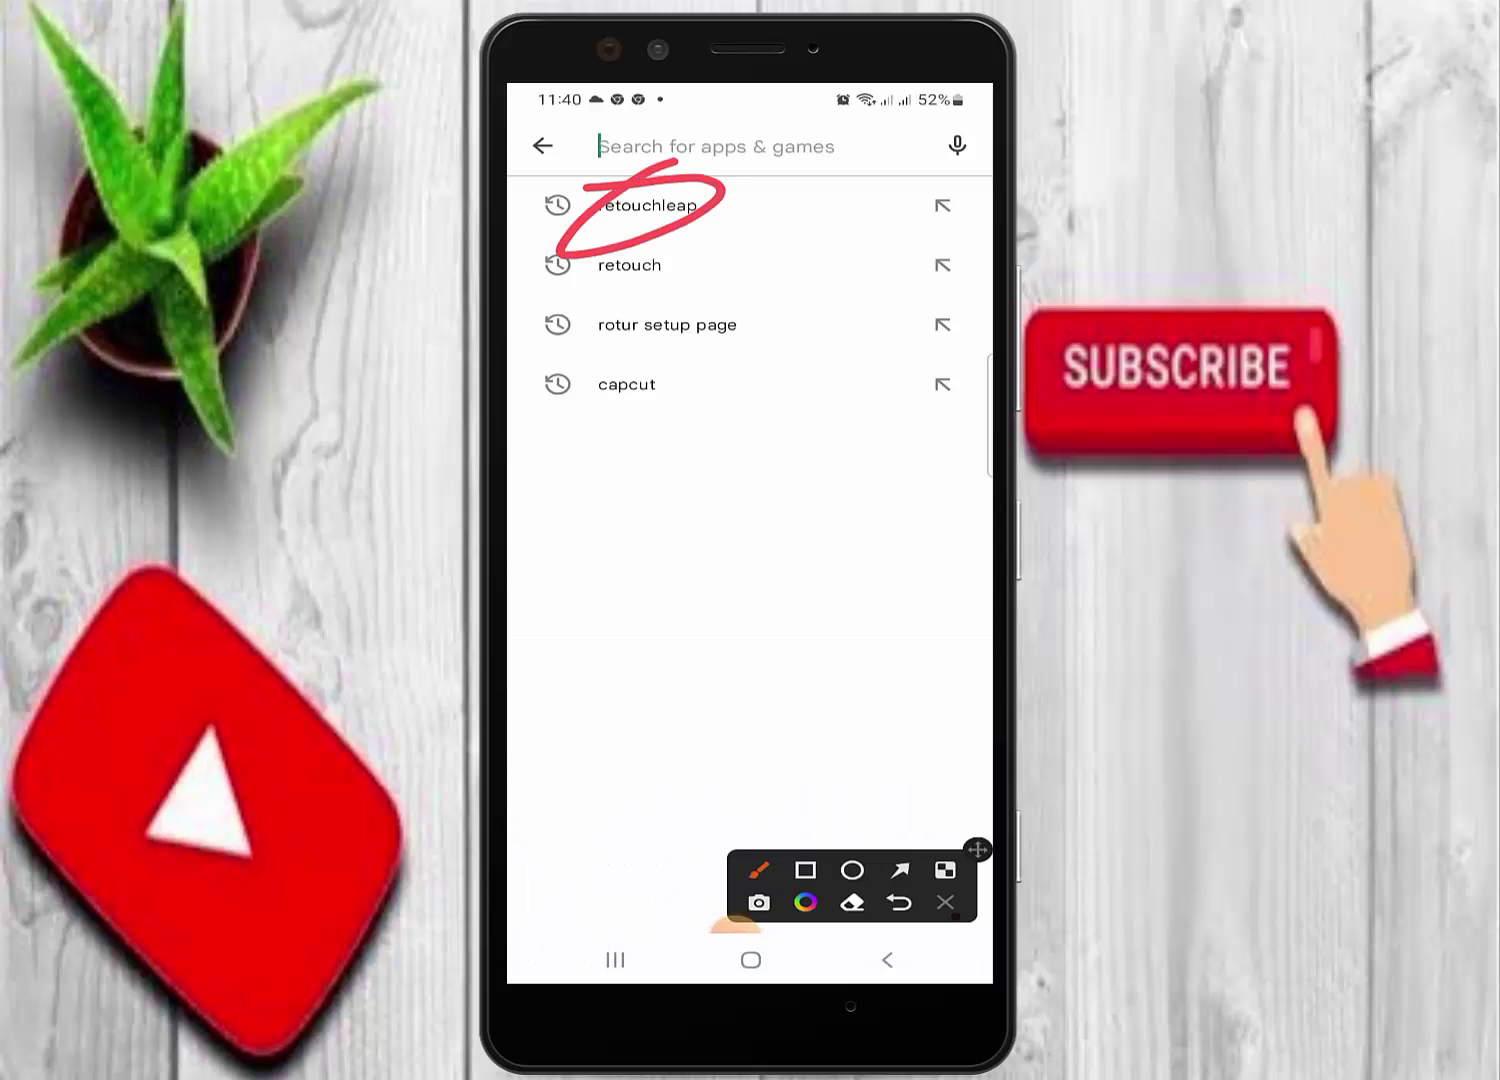
{"action": "left_click", "coordinate": [944, 902]}
{"action": "left_click", "coordinate": [650, 206]}
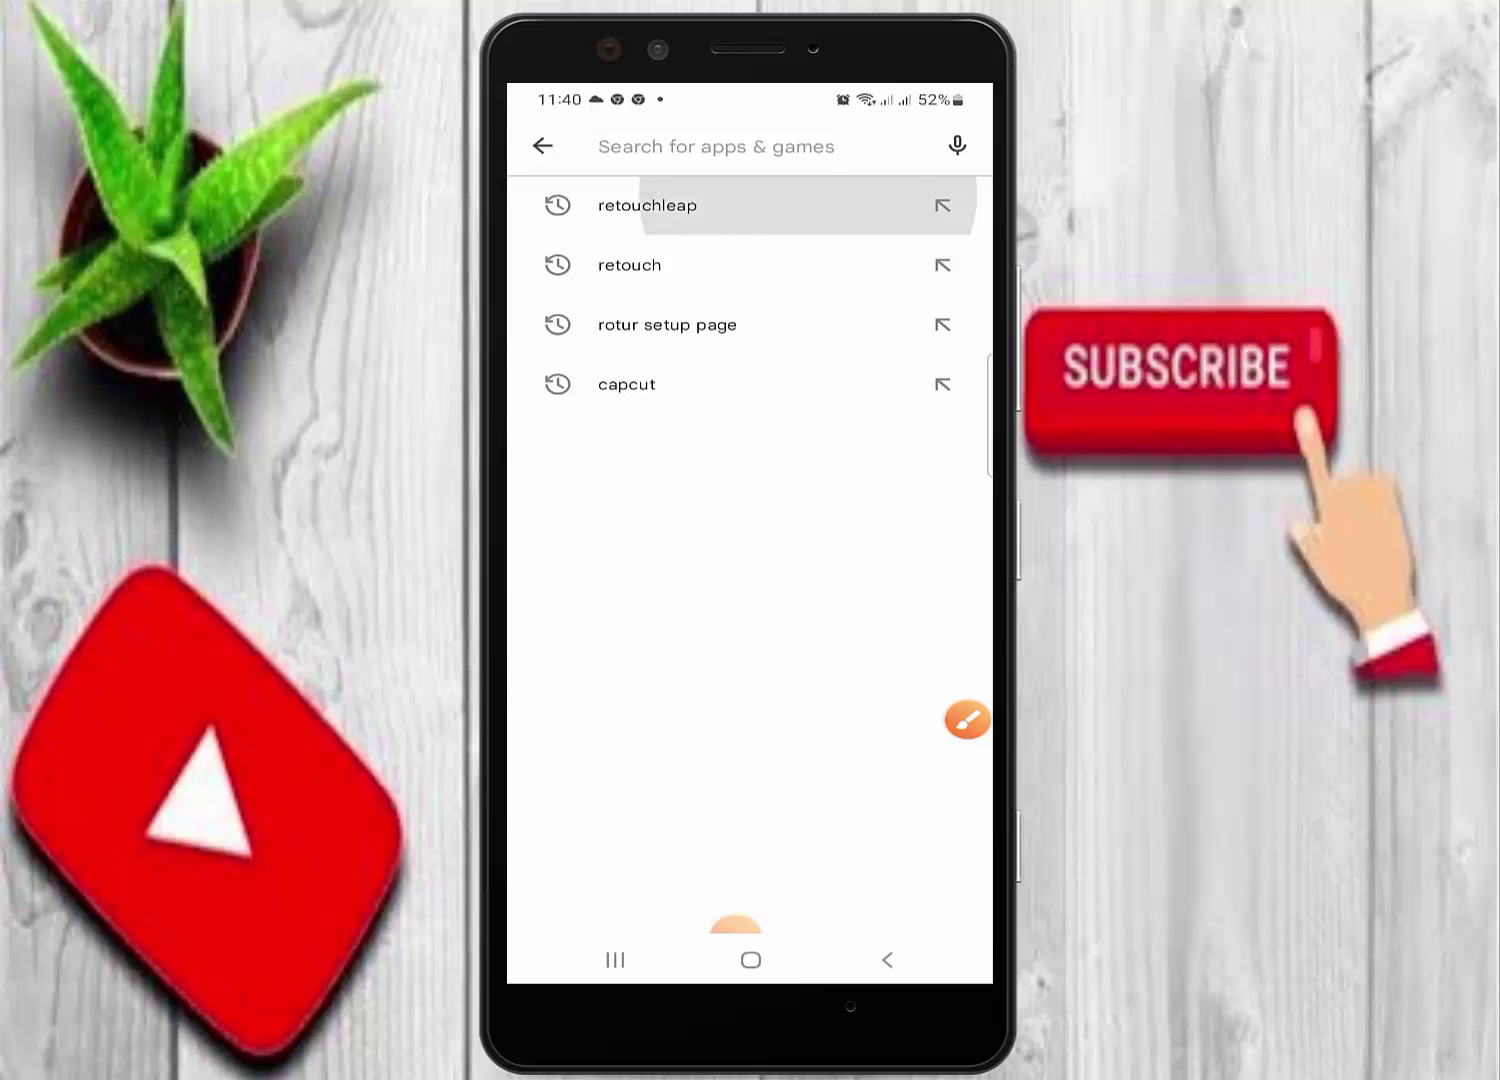
Mark the listing's reviews and icon, swipe the screenshots, and launch the installed RetouchLeap app
{"action": "left_click", "coordinate": [735, 925]}
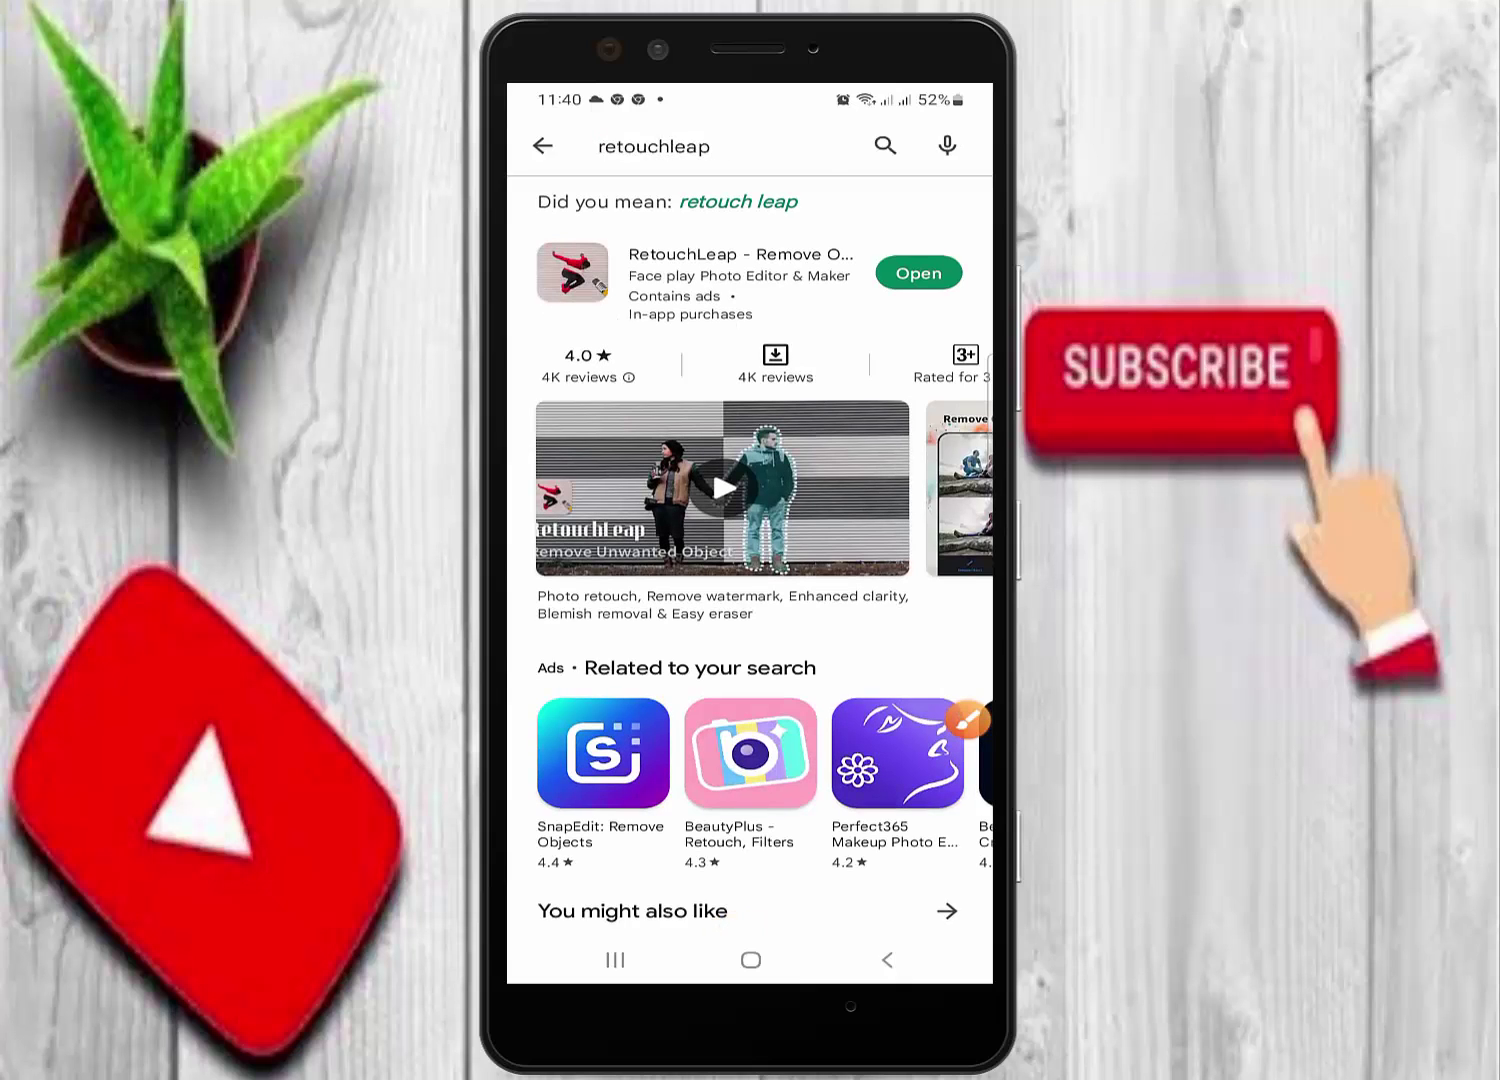
{"action": "mouse_move", "coordinate": [707, 379]}
{"action": "left_mouse_down"}
{"action": "mouse_move", "coordinate": [783, 373]}
{"action": "mouse_move", "coordinate": [651, 420]}
{"action": "left_mouse_up"}
{"action": "mouse_move", "coordinate": [553, 224]}
{"action": "left_mouse_down"}
{"action": "mouse_move", "coordinate": [647, 215]}
{"action": "mouse_move", "coordinate": [545, 229]}
{"action": "left_mouse_up"}
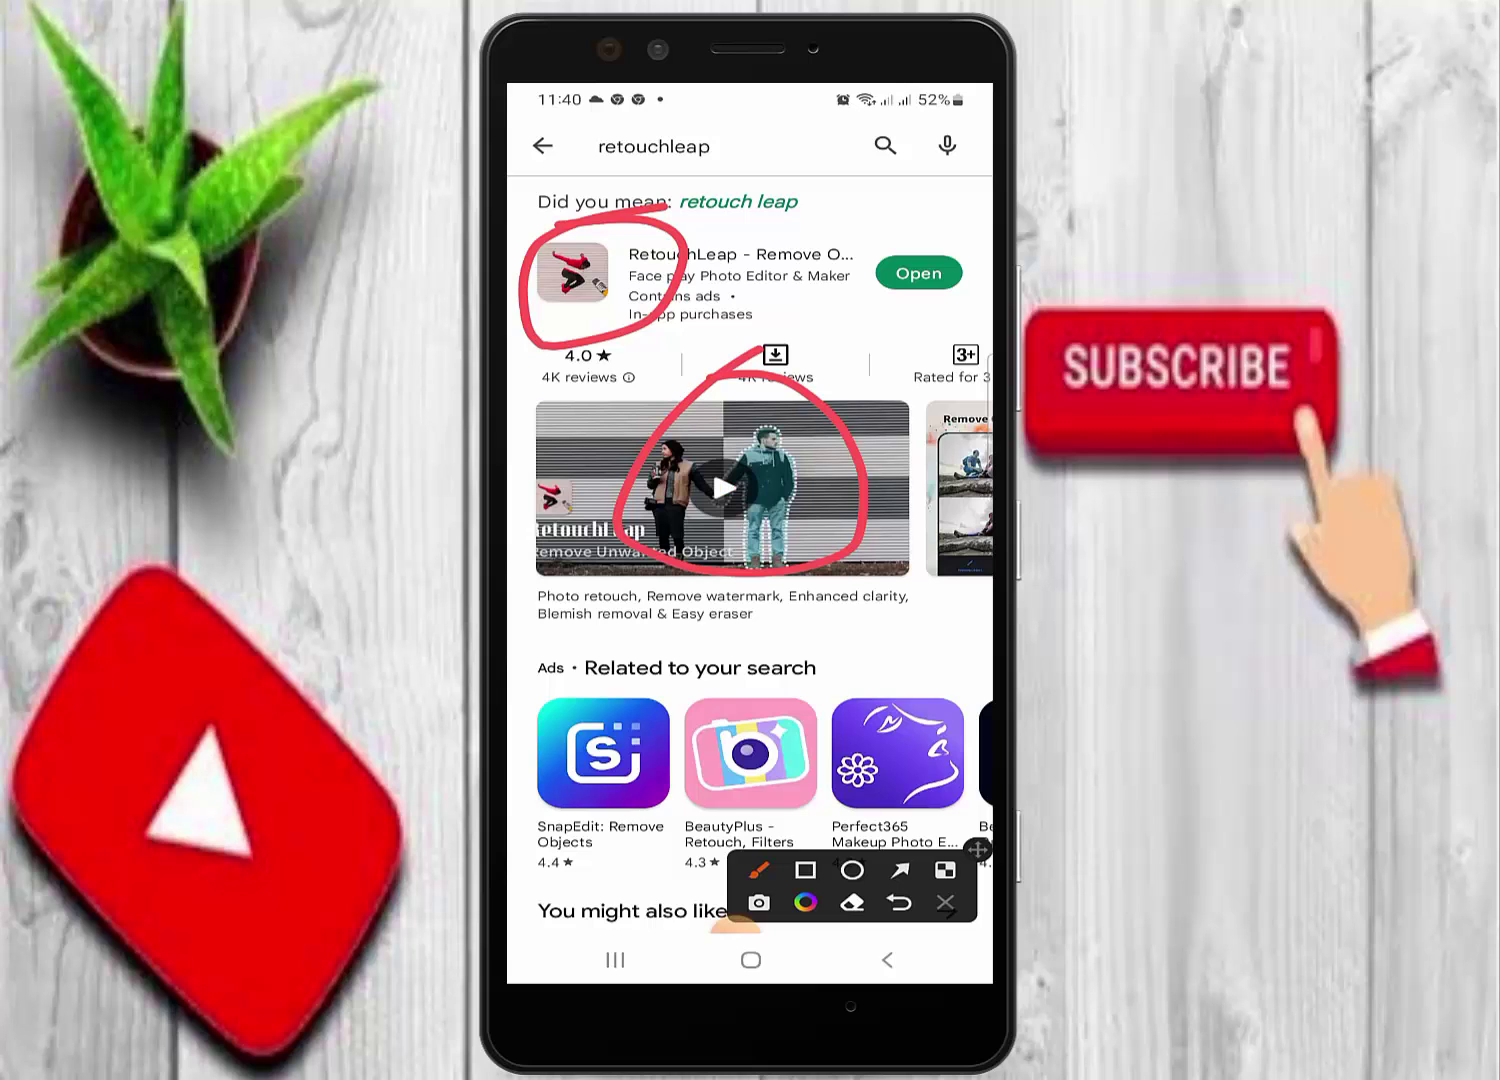
{"action": "left_click", "coordinate": [945, 903]}
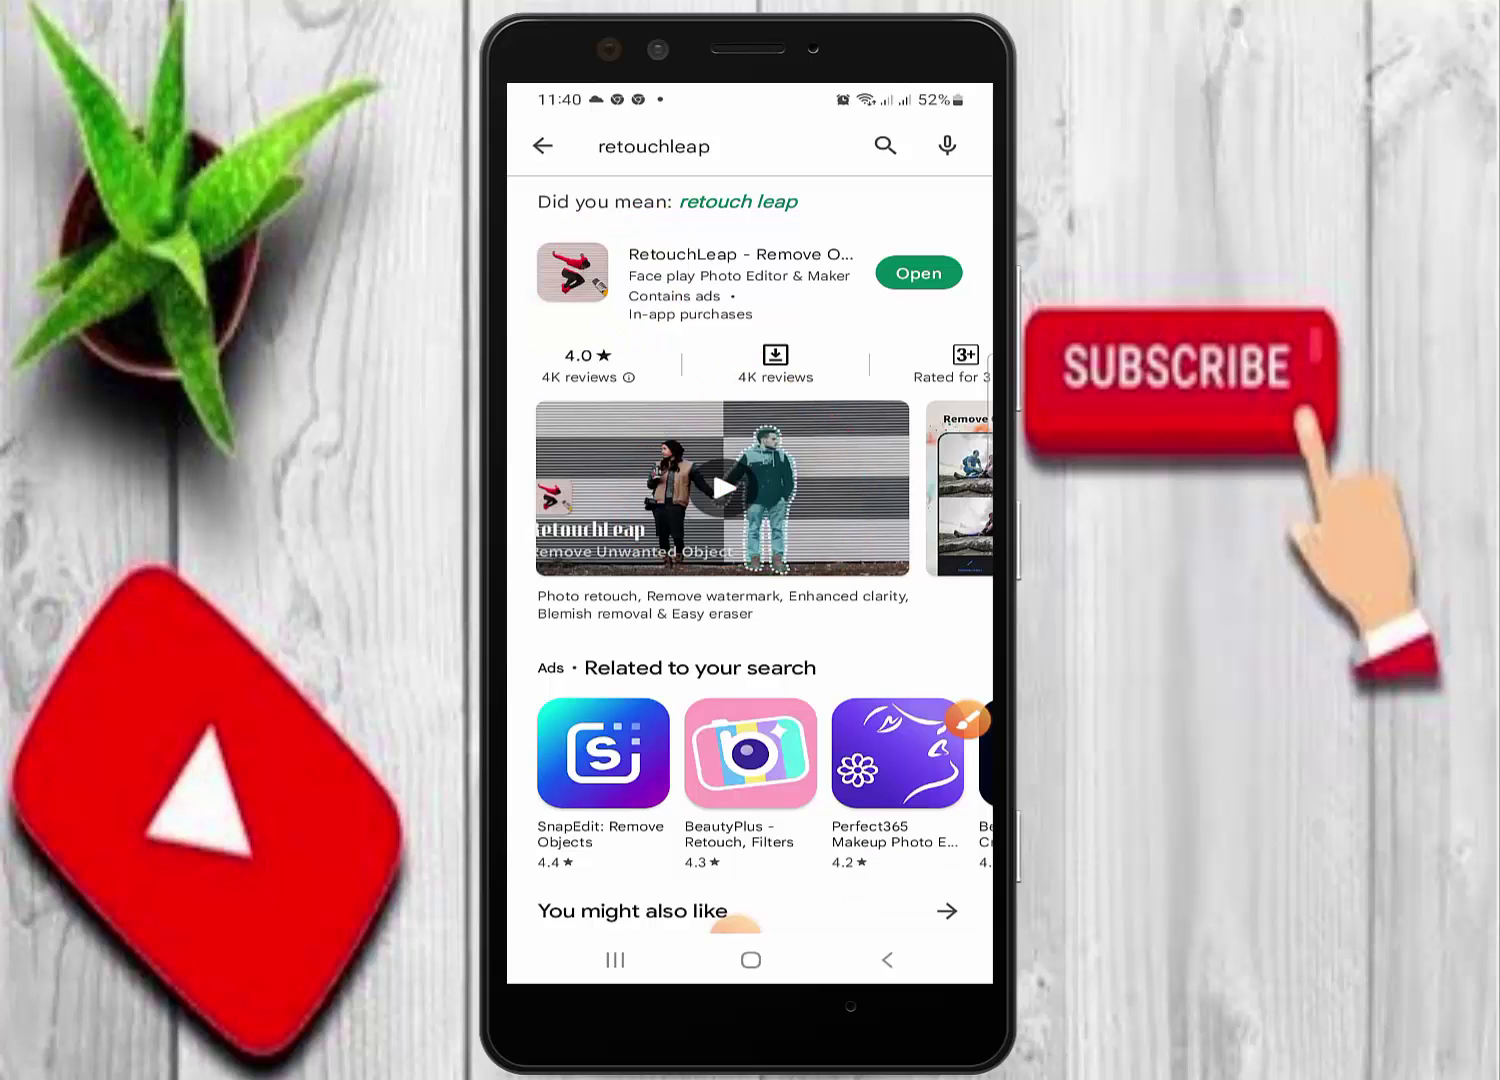
{"action": "scroll", "coordinate": [750, 488], "scroll_direction": "right", "scroll_amount": 5}
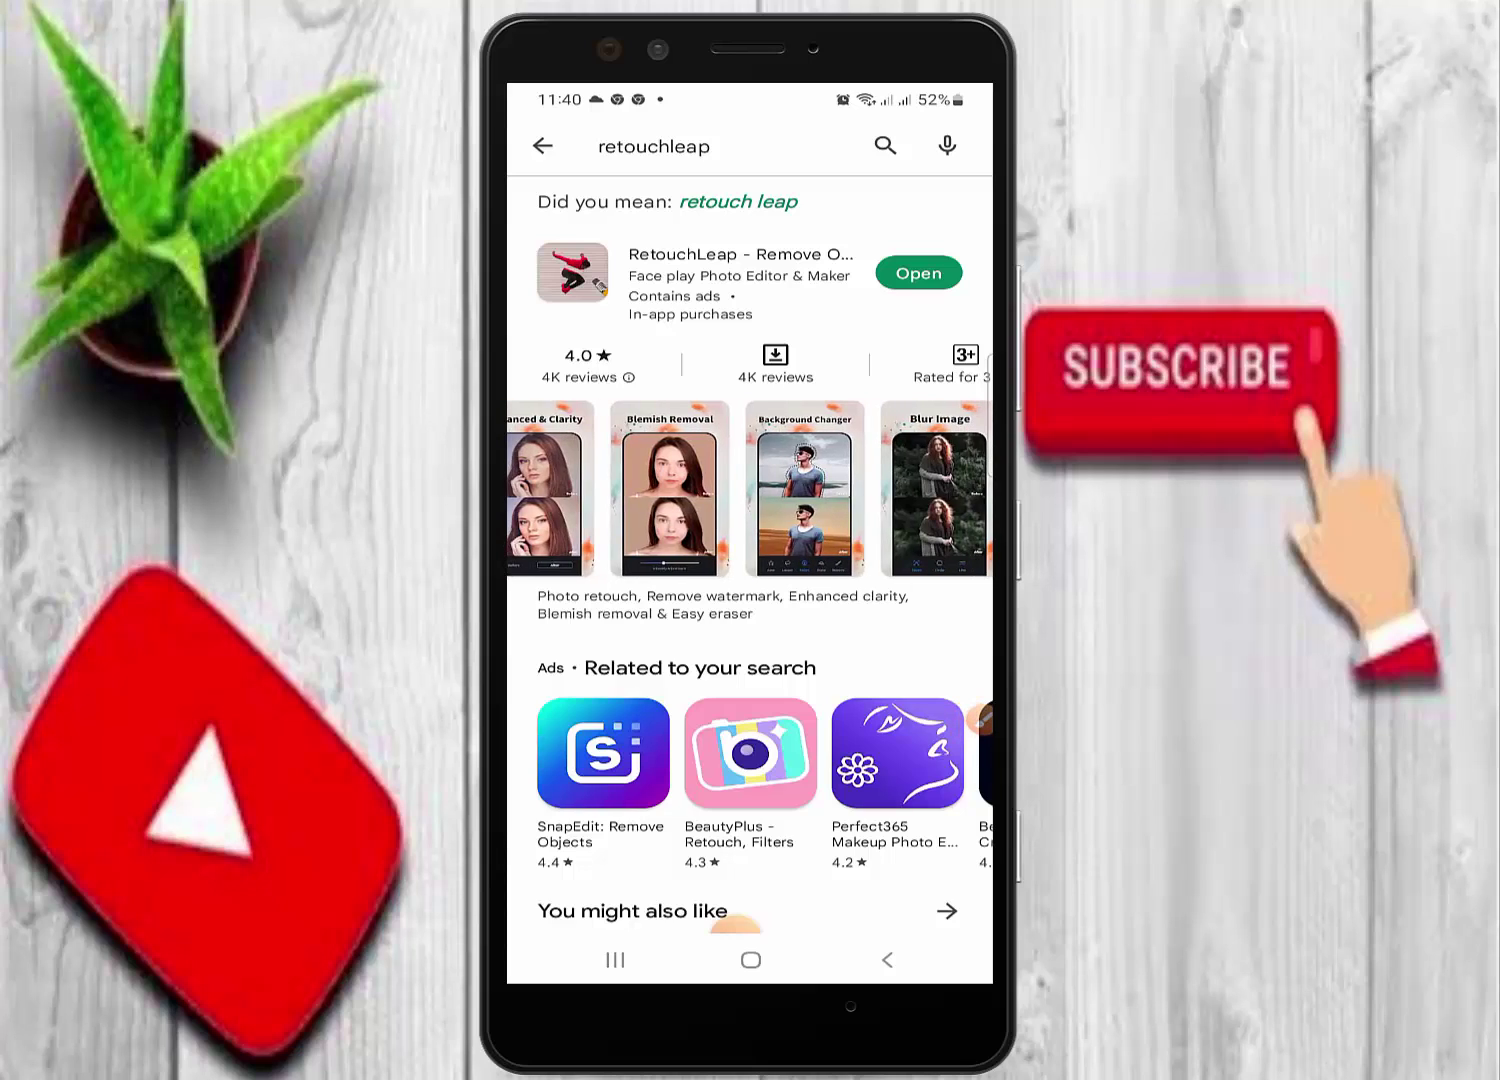
{"action": "left_click", "coordinate": [918, 273]}
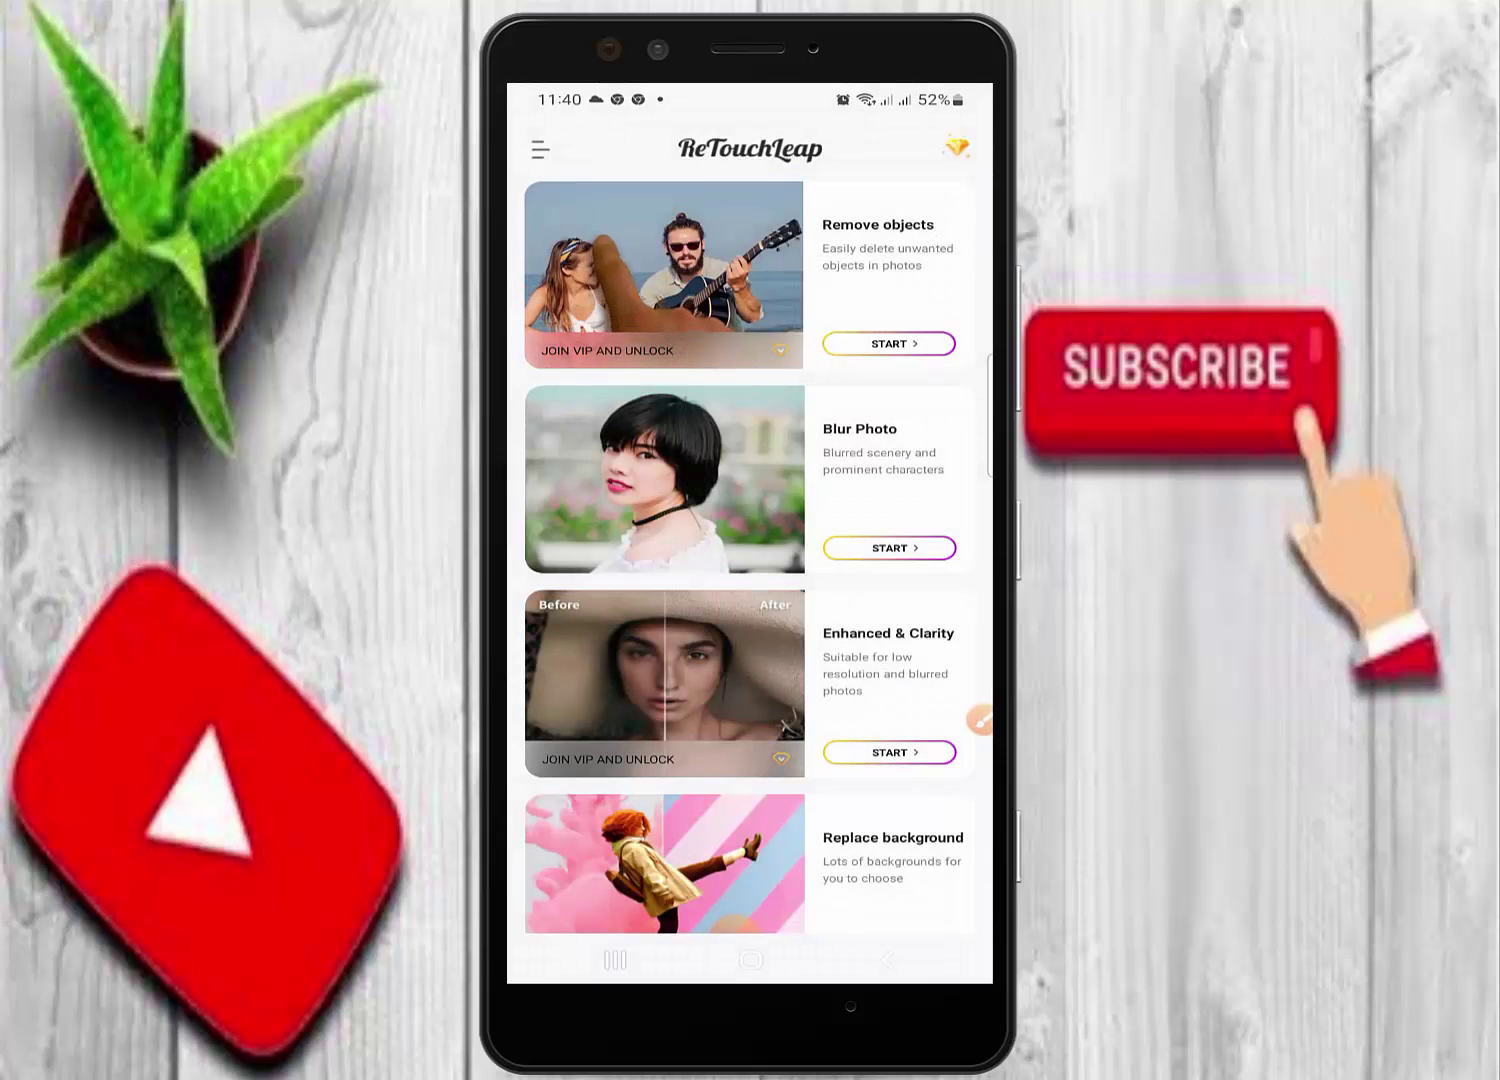
Highlight the Remove objects, Blur Photo and Enhanced & Clarity cards, then start Enhanced & Clarity
{"action": "left_click", "coordinate": [979, 719]}
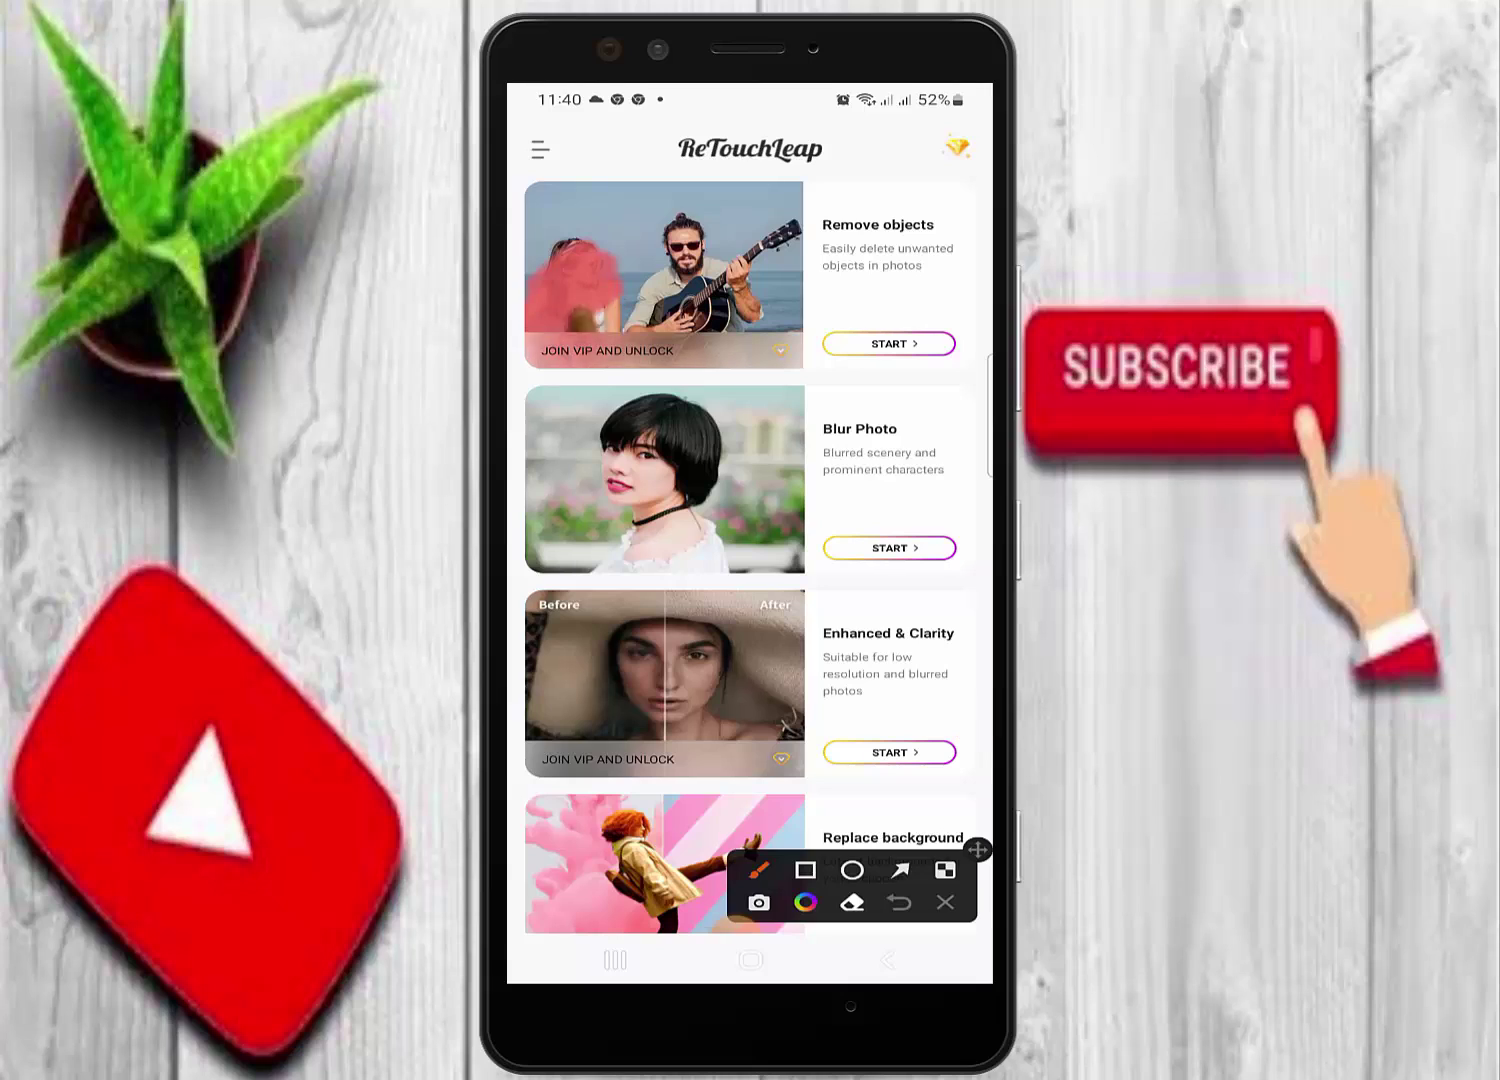
{"action": "mouse_move", "coordinate": [843, 298]}
{"action": "left_mouse_down"}
{"action": "mouse_move", "coordinate": [904, 381]}
{"action": "mouse_move", "coordinate": [828, 325]}
{"action": "mouse_move", "coordinate": [915, 318]}
{"action": "left_mouse_up"}
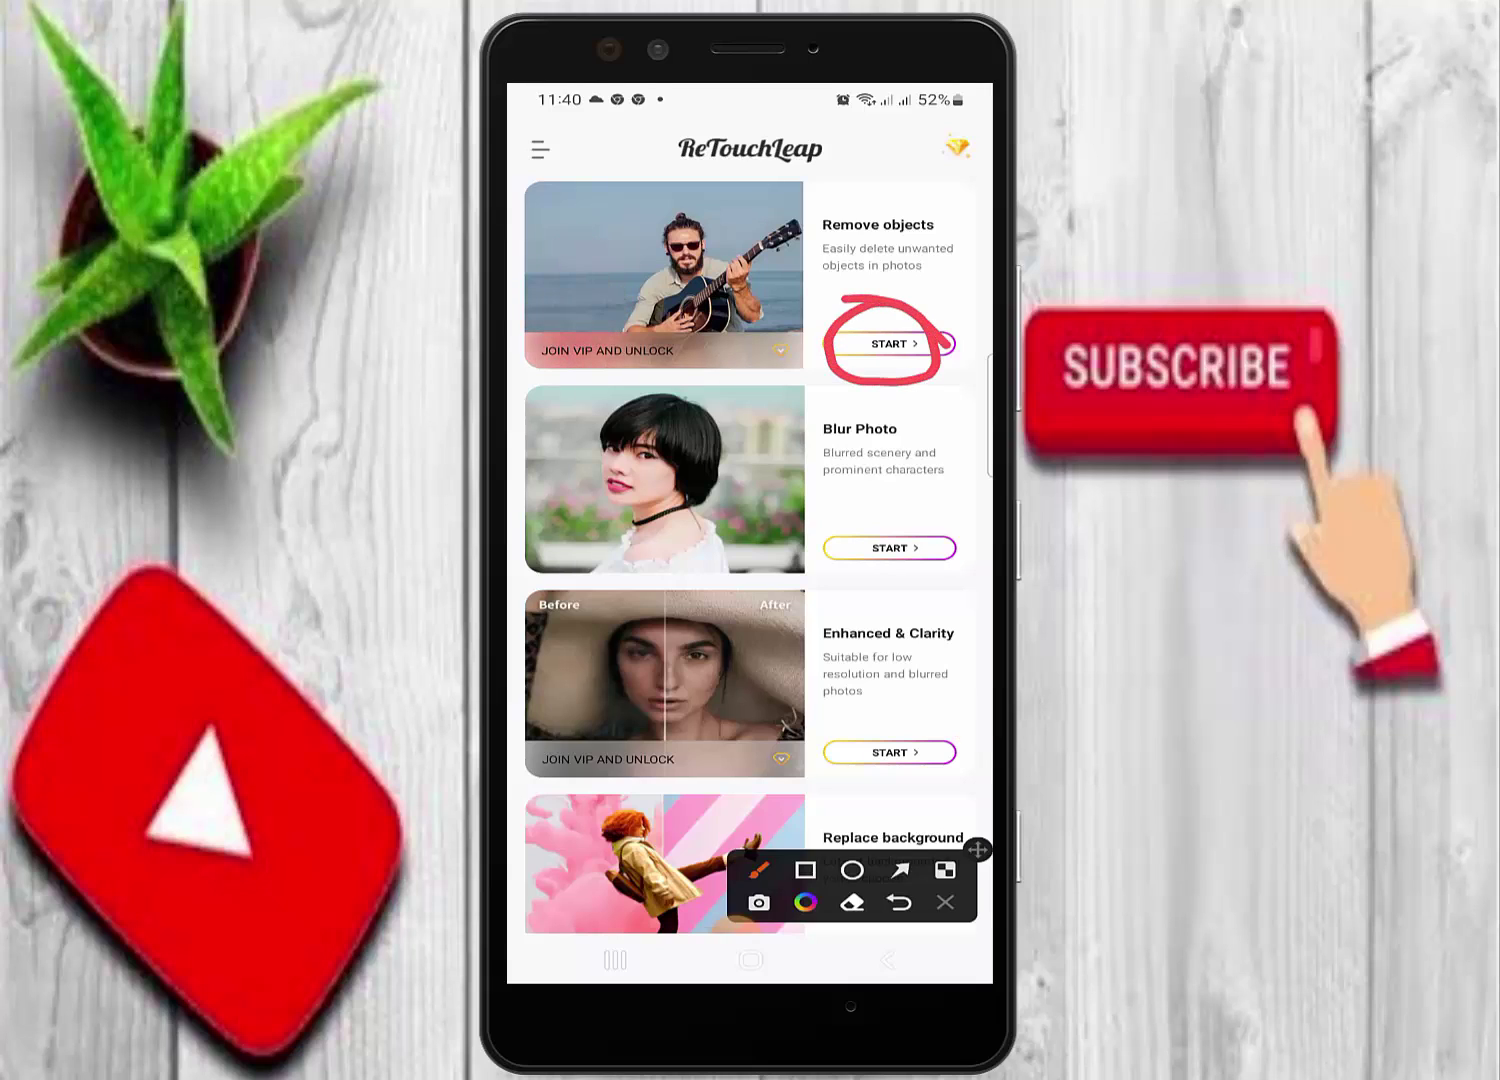
{"action": "mouse_move", "coordinate": [829, 518]}
{"action": "left_mouse_down"}
{"action": "mouse_move", "coordinate": [865, 489]}
{"action": "mouse_move", "coordinate": [950, 515]}
{"action": "mouse_move", "coordinate": [856, 588]}
{"action": "mouse_move", "coordinate": [911, 507]}
{"action": "left_mouse_up"}
{"action": "mouse_move", "coordinate": [829, 735]}
{"action": "left_mouse_down"}
{"action": "mouse_move", "coordinate": [850, 719]}
{"action": "mouse_move", "coordinate": [958, 745]}
{"action": "mouse_move", "coordinate": [812, 754]}
{"action": "mouse_move", "coordinate": [870, 663]}
{"action": "left_mouse_up"}
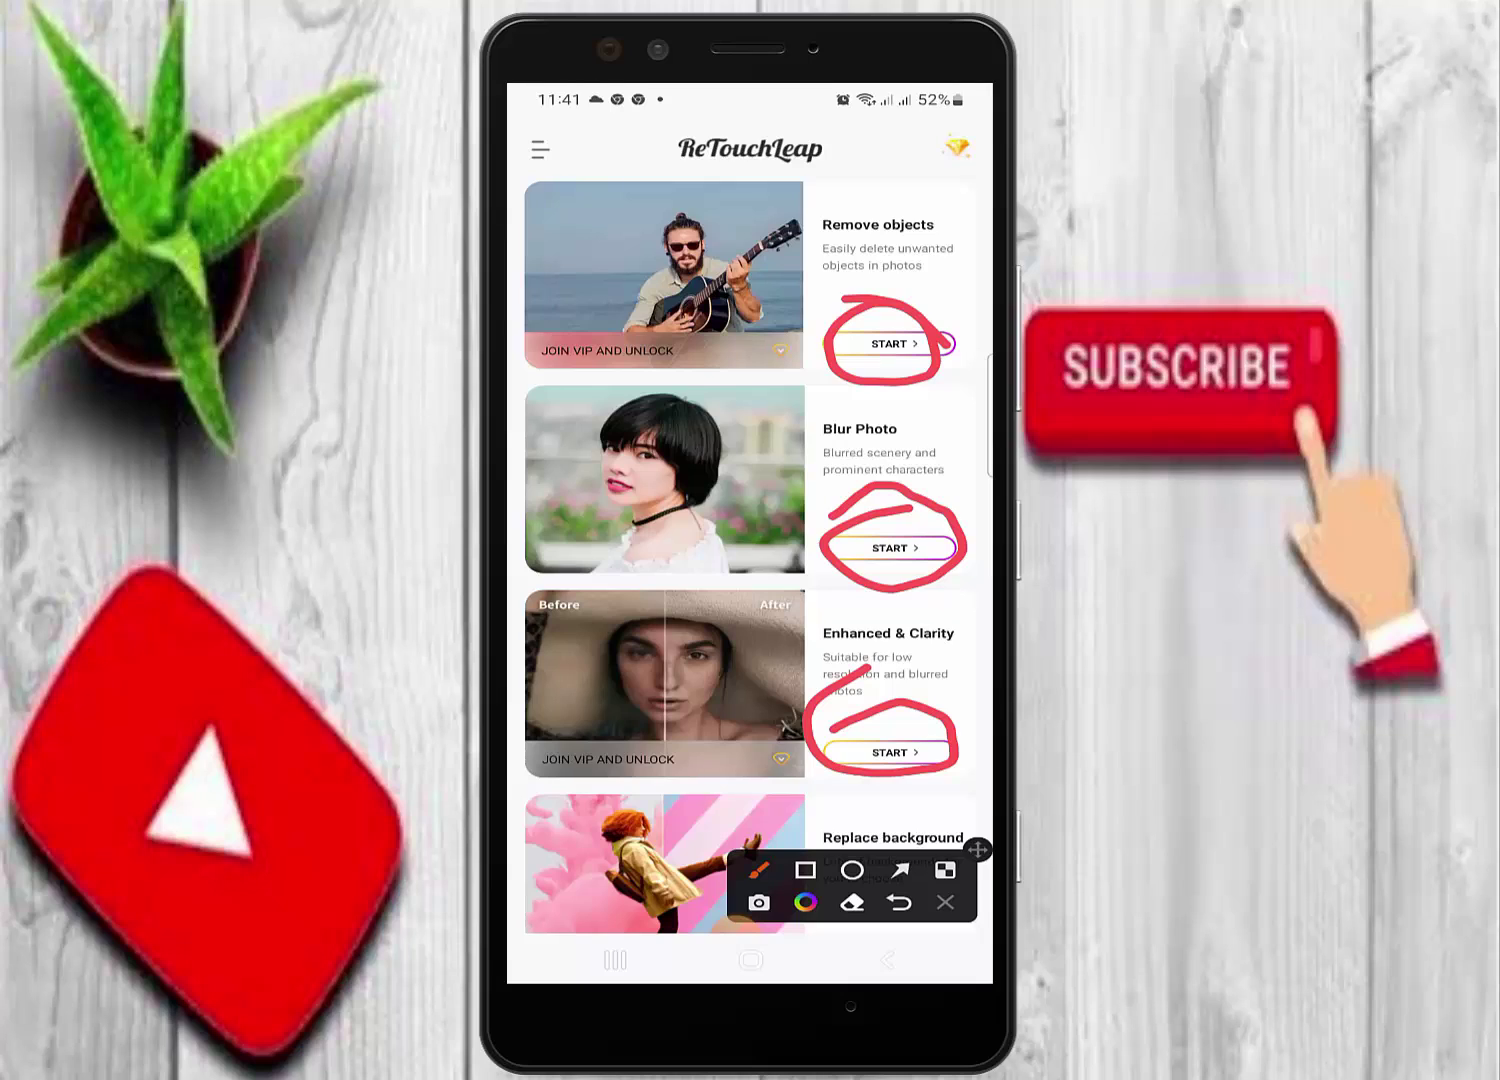
{"action": "left_click", "coordinate": [944, 903]}
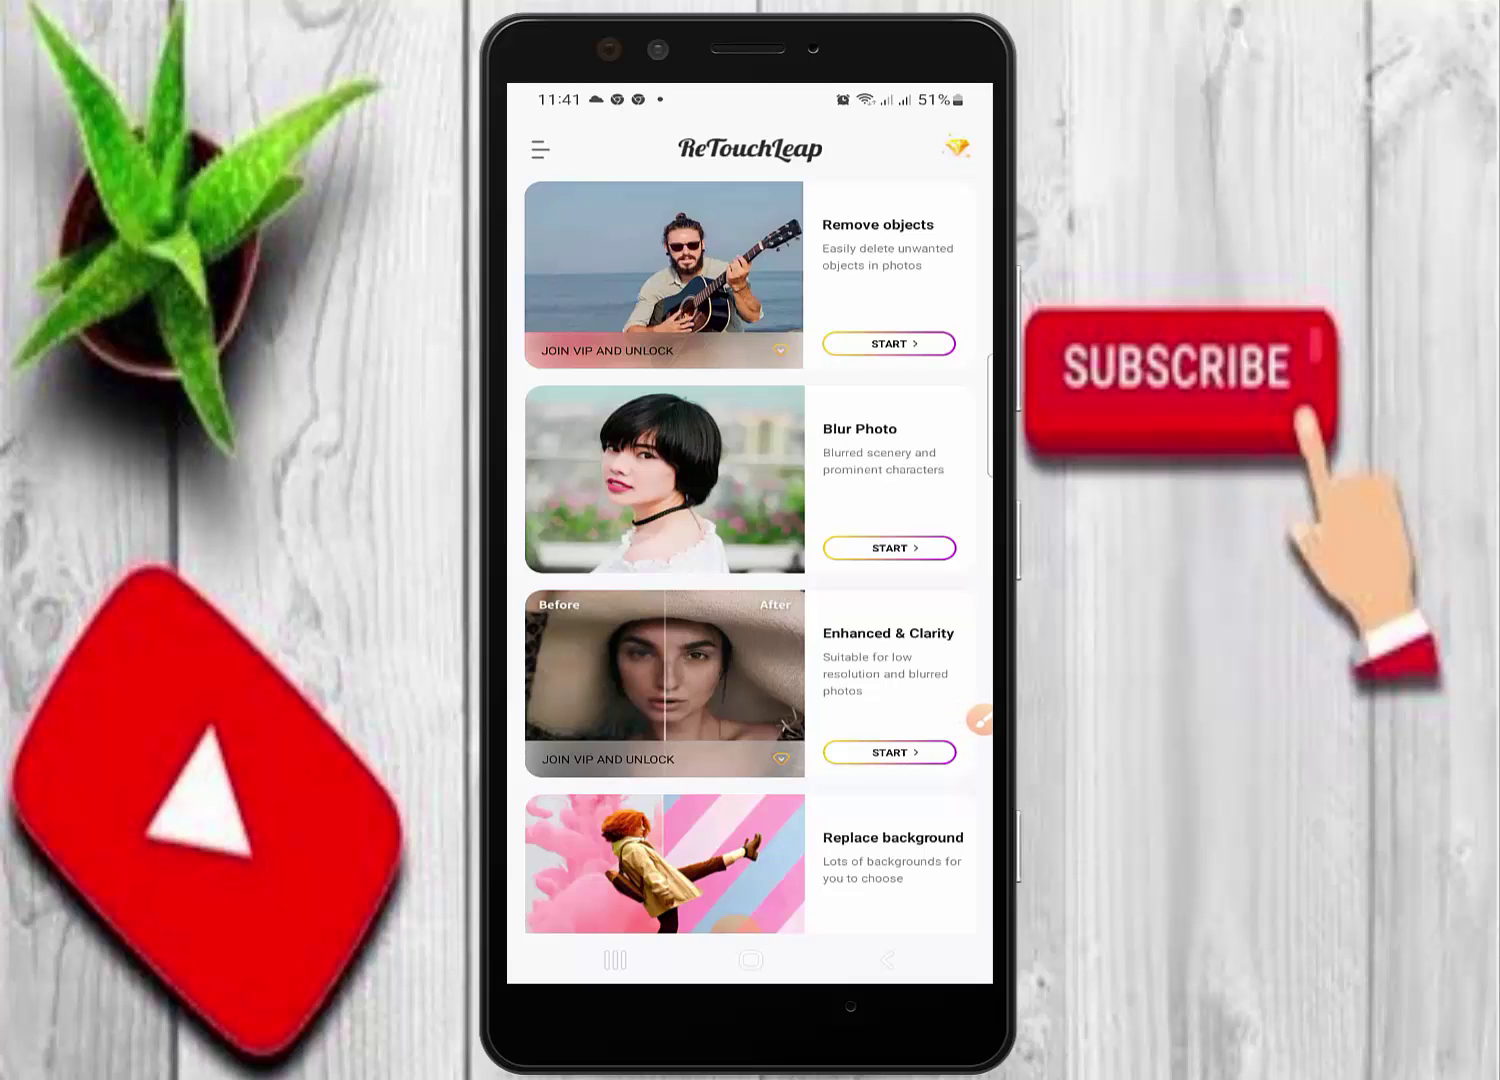
{"action": "left_click", "coordinate": [890, 752]}
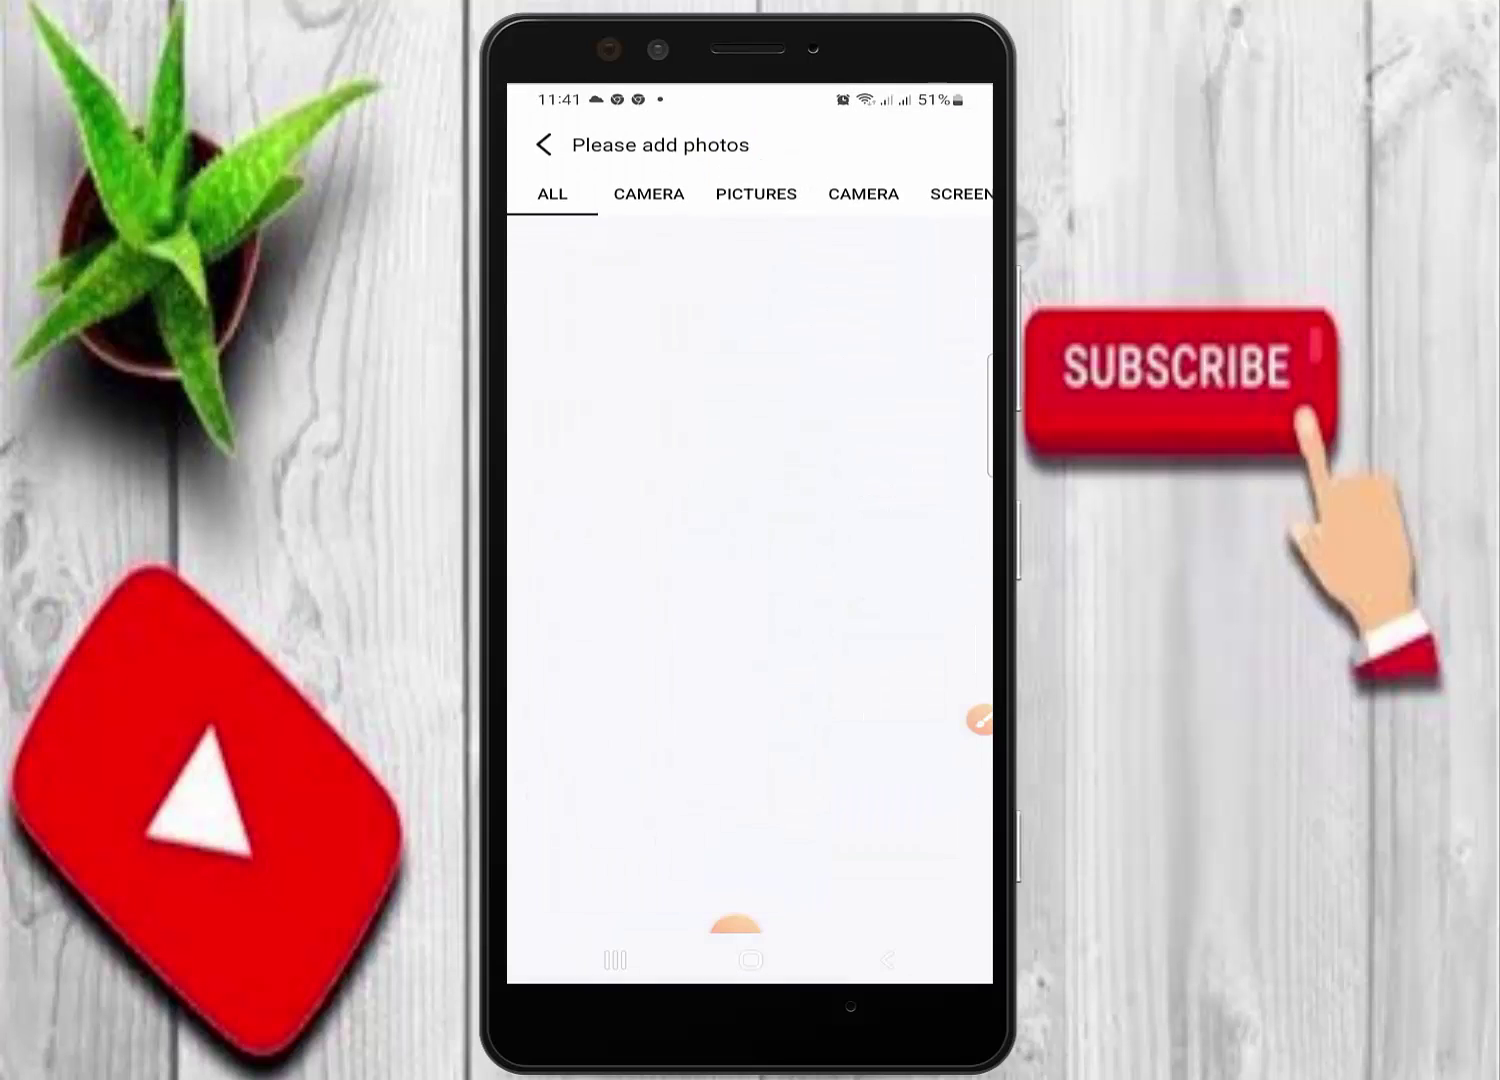
Scroll the photo picker and open the PICTURES album
{"action": "scroll", "coordinate": [750, 600], "scroll_direction": "down", "scroll_amount": 10}
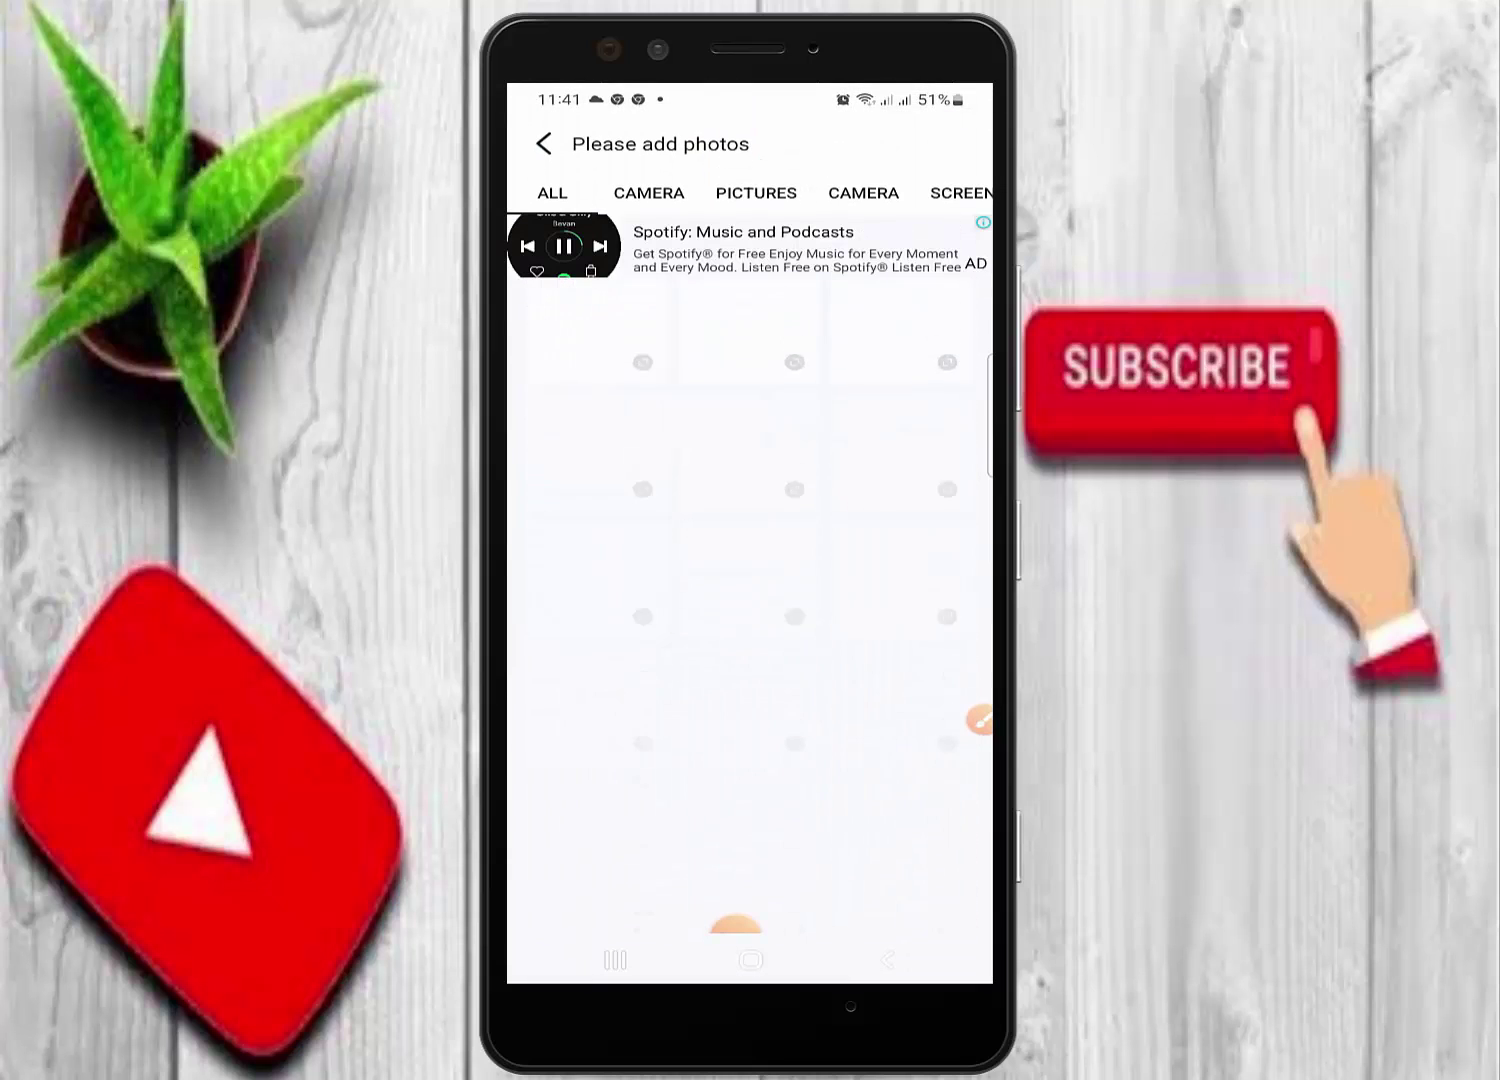
{"action": "scroll", "coordinate": [751, 600], "scroll_direction": "down", "scroll_amount": 10}
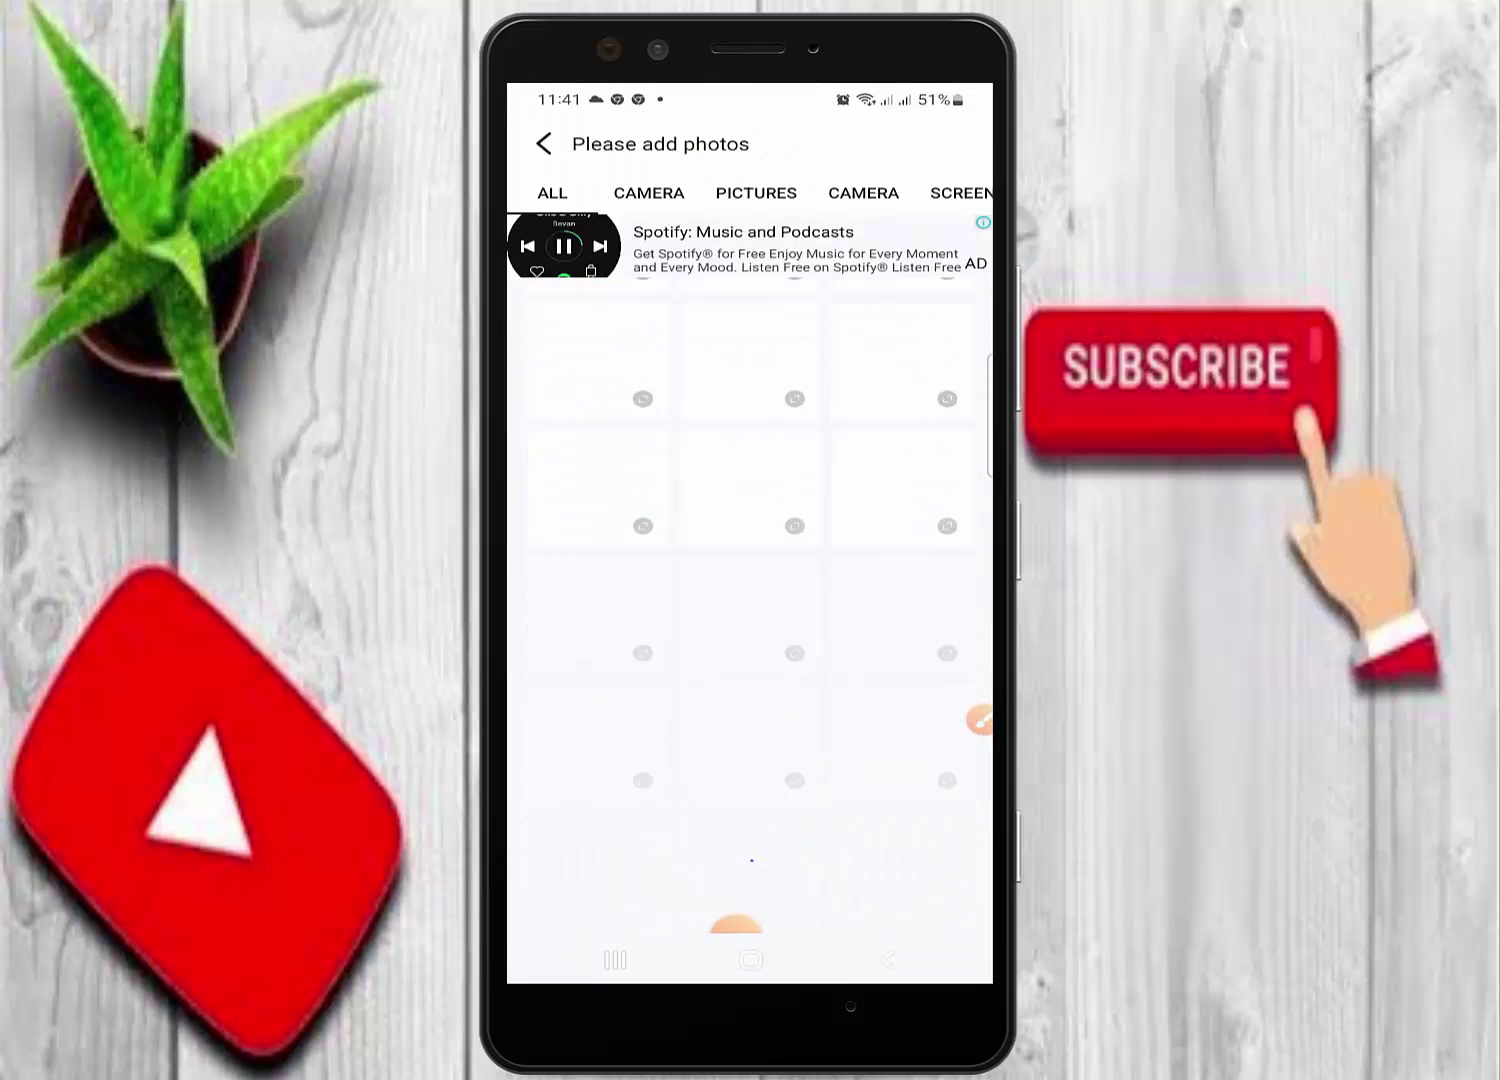
{"action": "scroll", "coordinate": [750, 601], "scroll_direction": "down", "scroll_amount": 5}
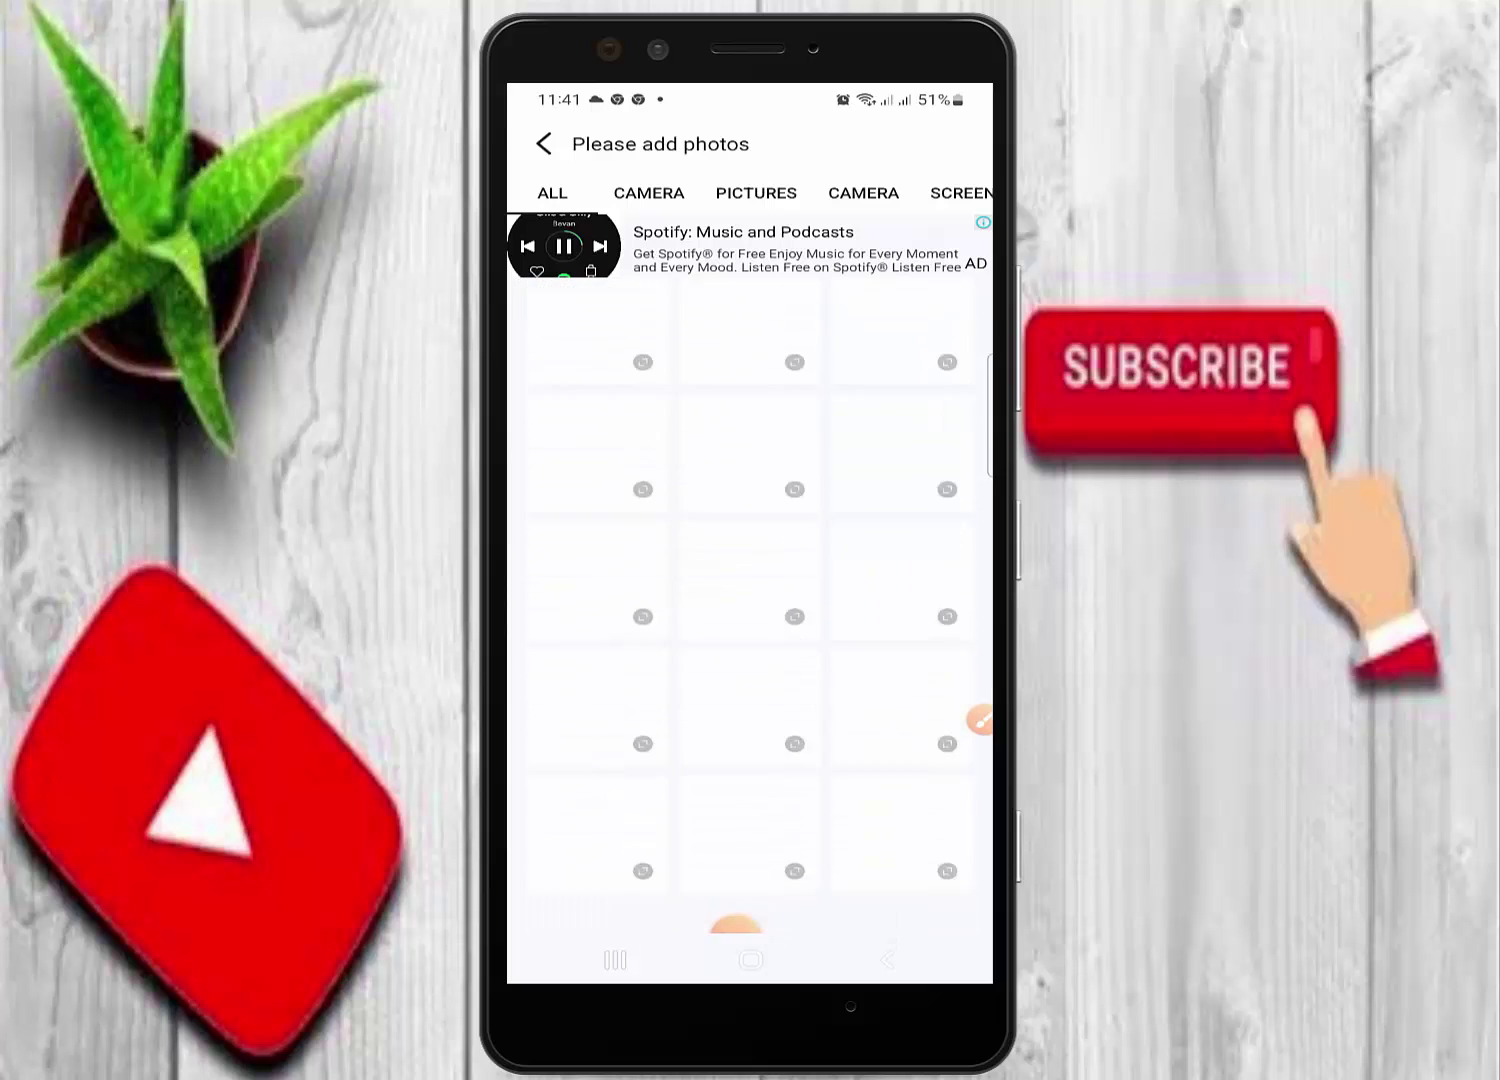
{"action": "left_click", "coordinate": [756, 193]}
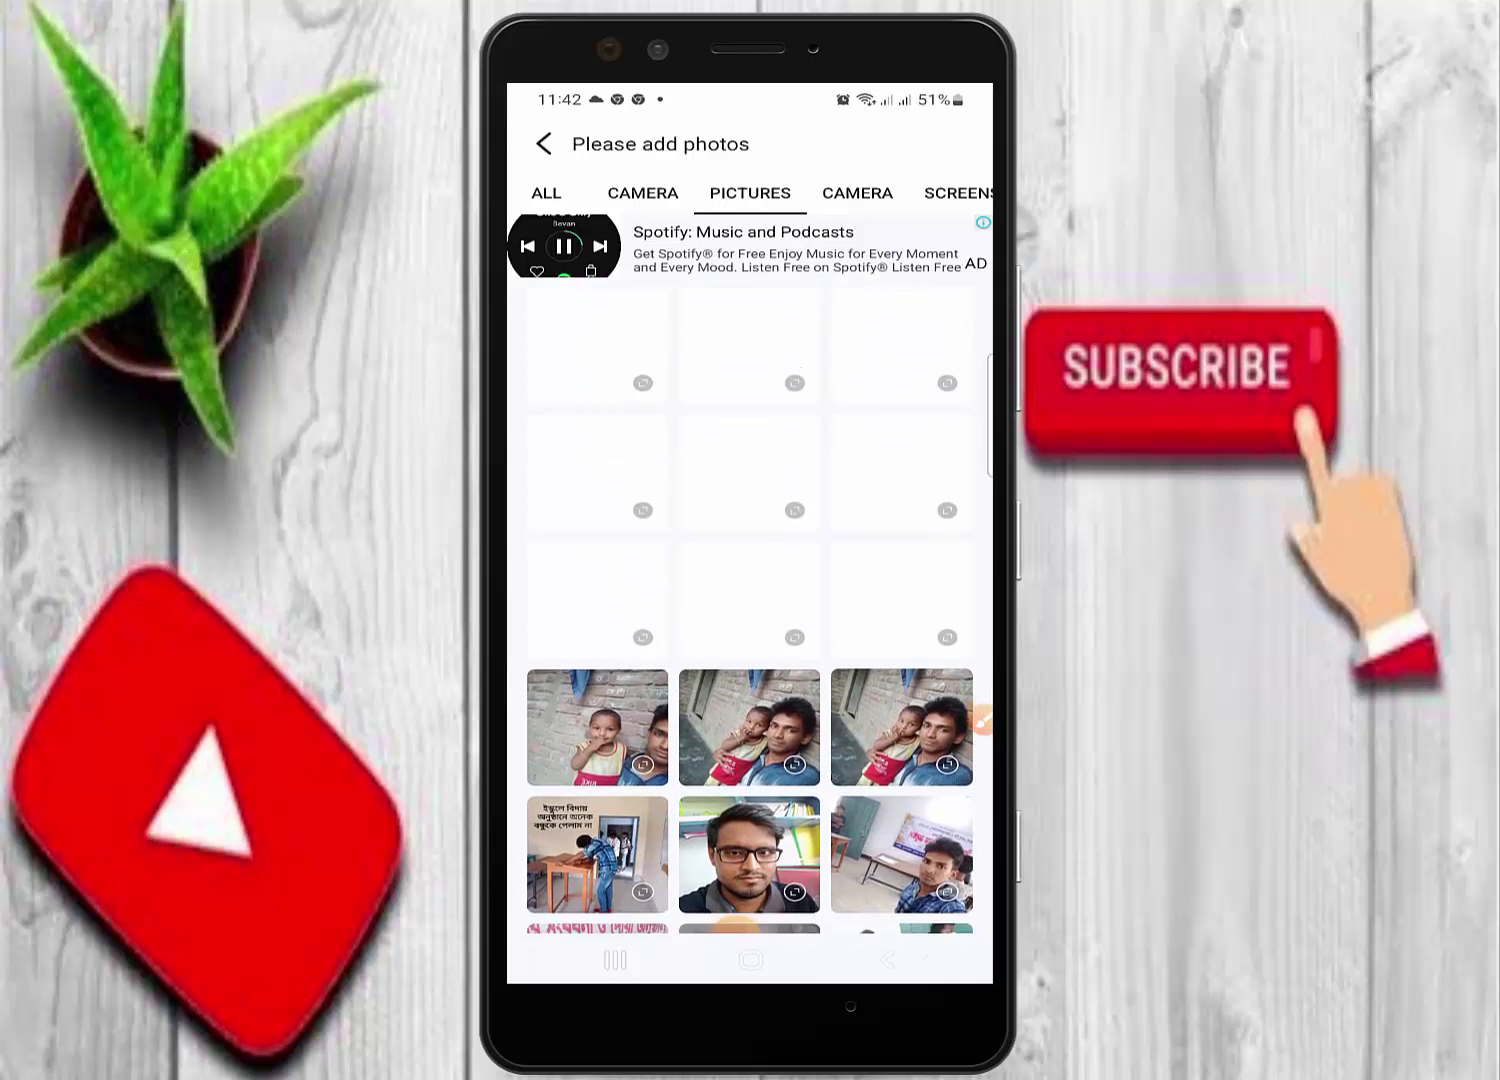
Find the group selfie in the album and dismiss the ad so enhancement proceeds
{"action": "scroll", "coordinate": [750, 600], "scroll_direction": "down", "scroll_amount": 5}
{"action": "scroll", "coordinate": [750, 600], "scroll_direction": "down", "scroll_amount": 3}
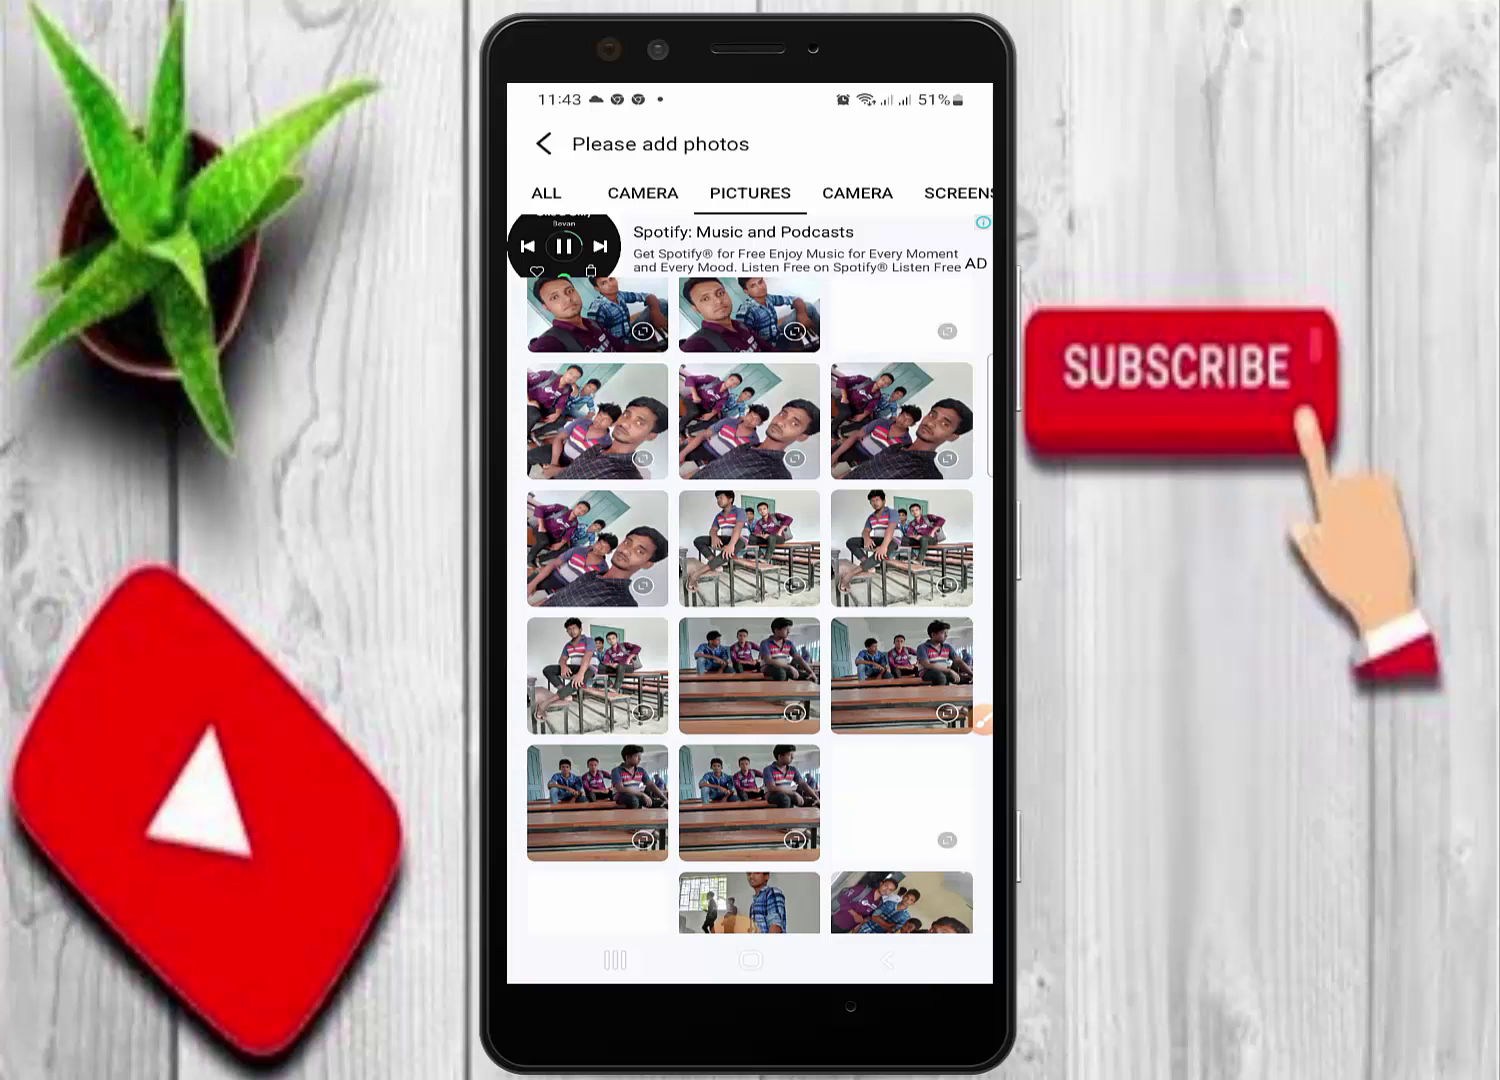
{"action": "scroll", "coordinate": [750, 600], "scroll_direction": "up", "scroll_amount": 1}
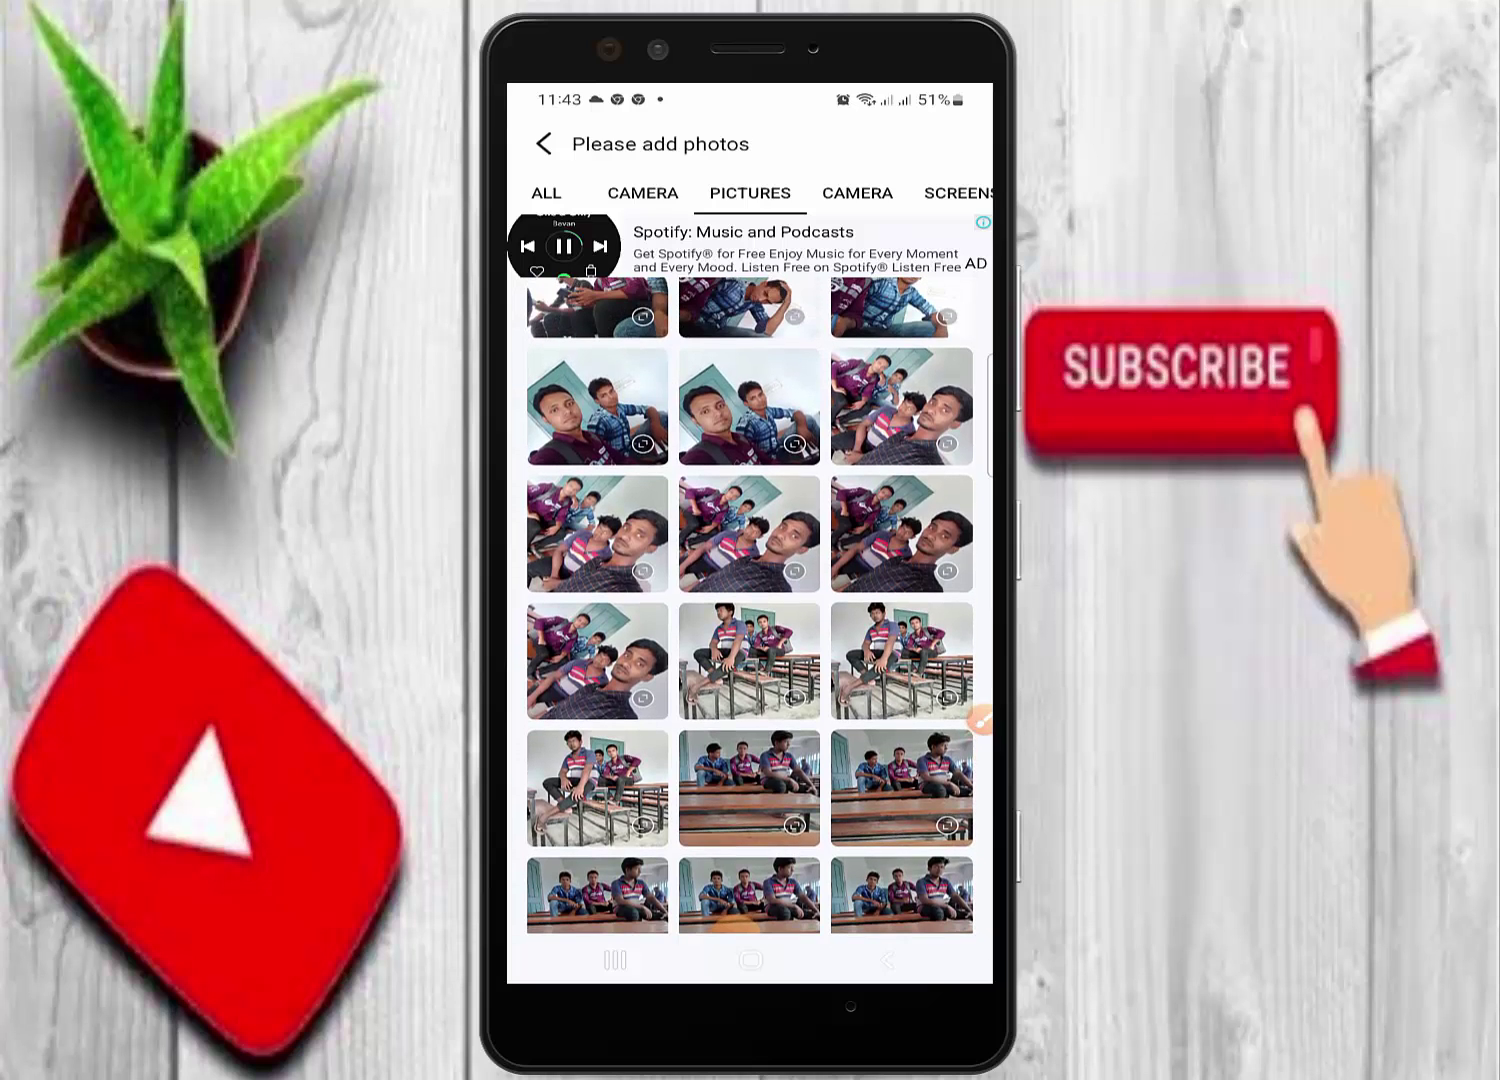
{"action": "scroll", "coordinate": [750, 600], "scroll_direction": "up", "scroll_amount": 1}
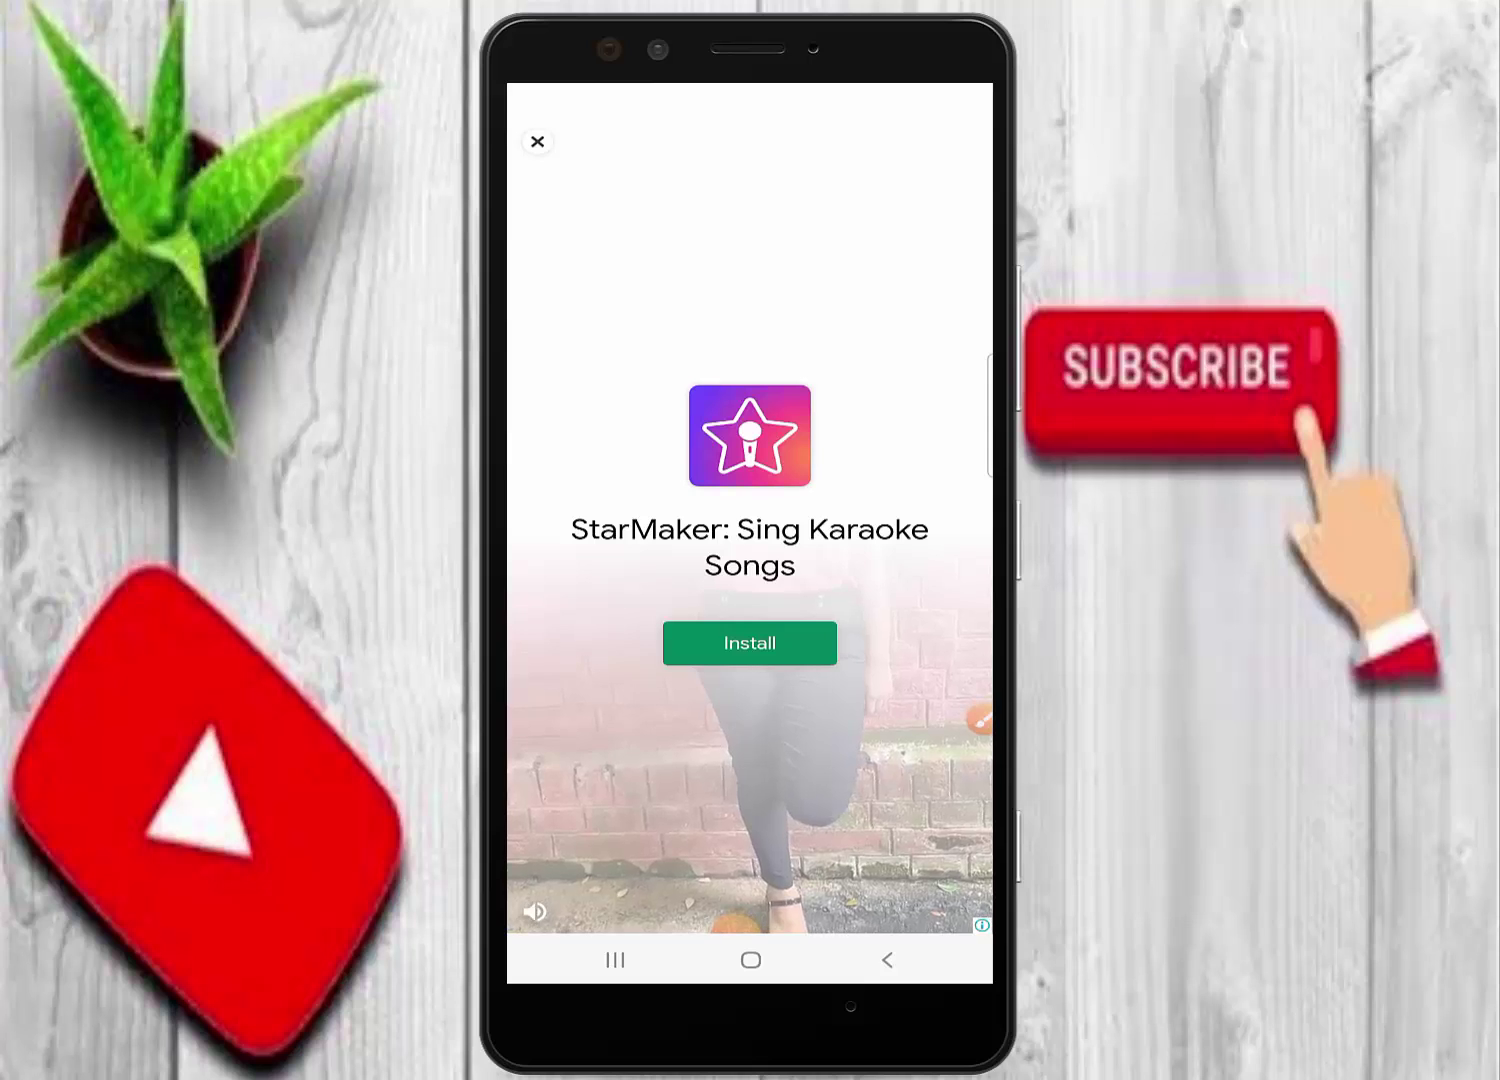
{"action": "left_click", "coordinate": [536, 141]}
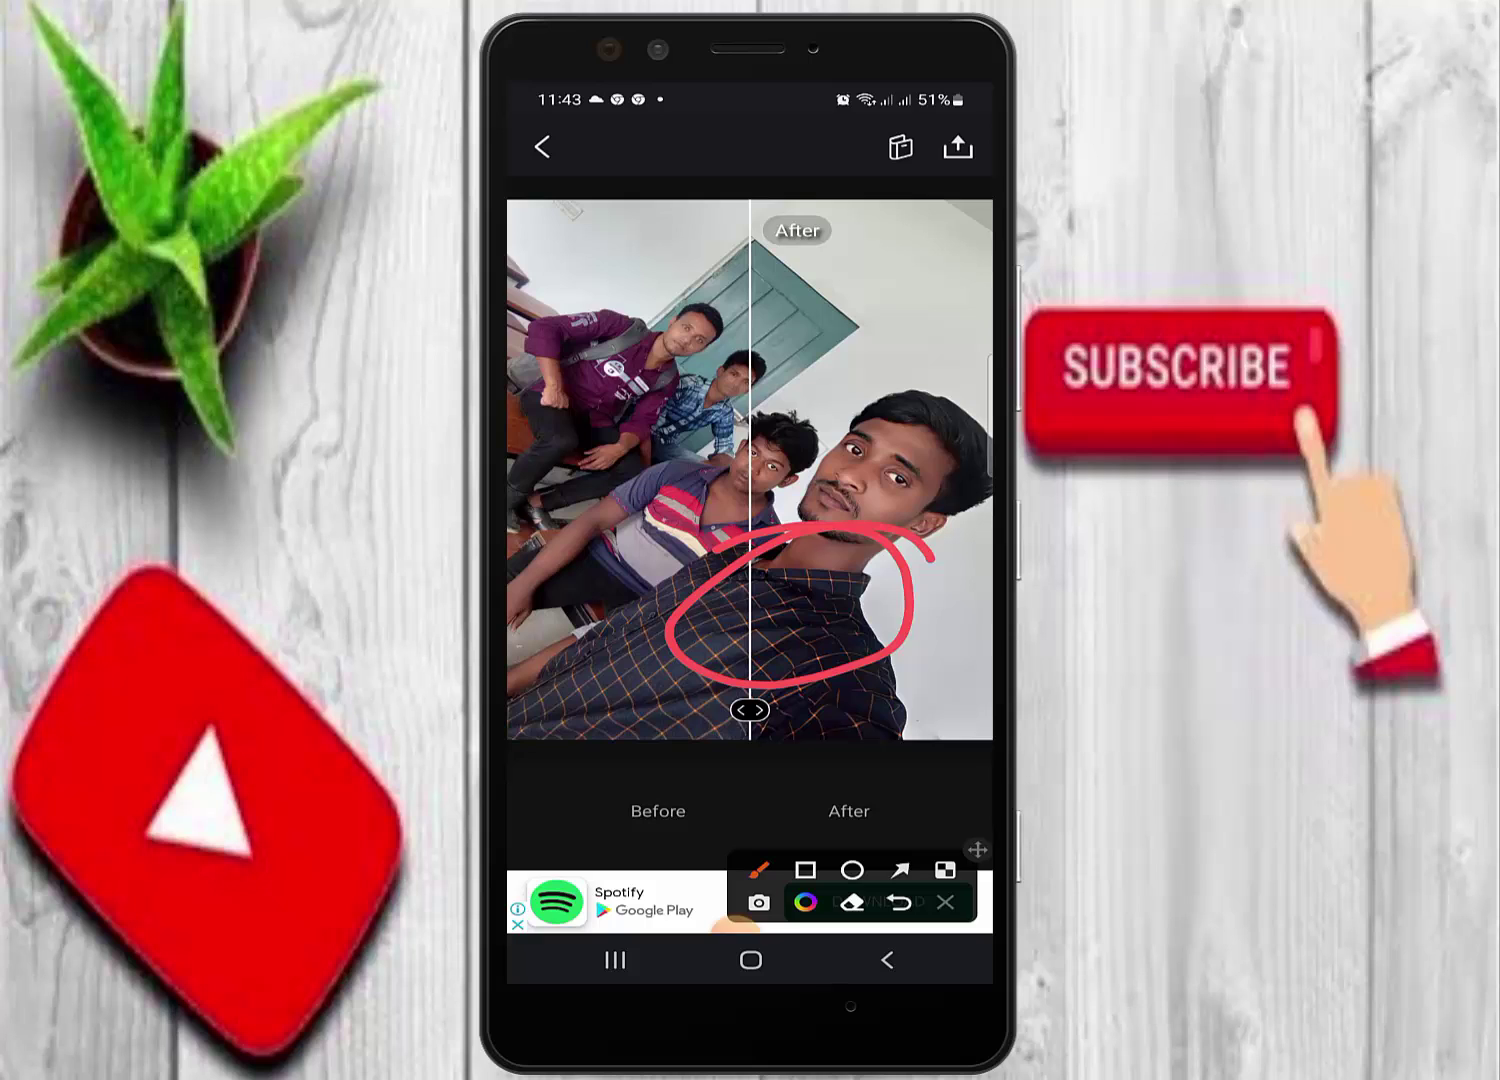
Draw pen annotations on areas of the Before/After comparison, then clear them
{"action": "left_click", "coordinate": [945, 902]}
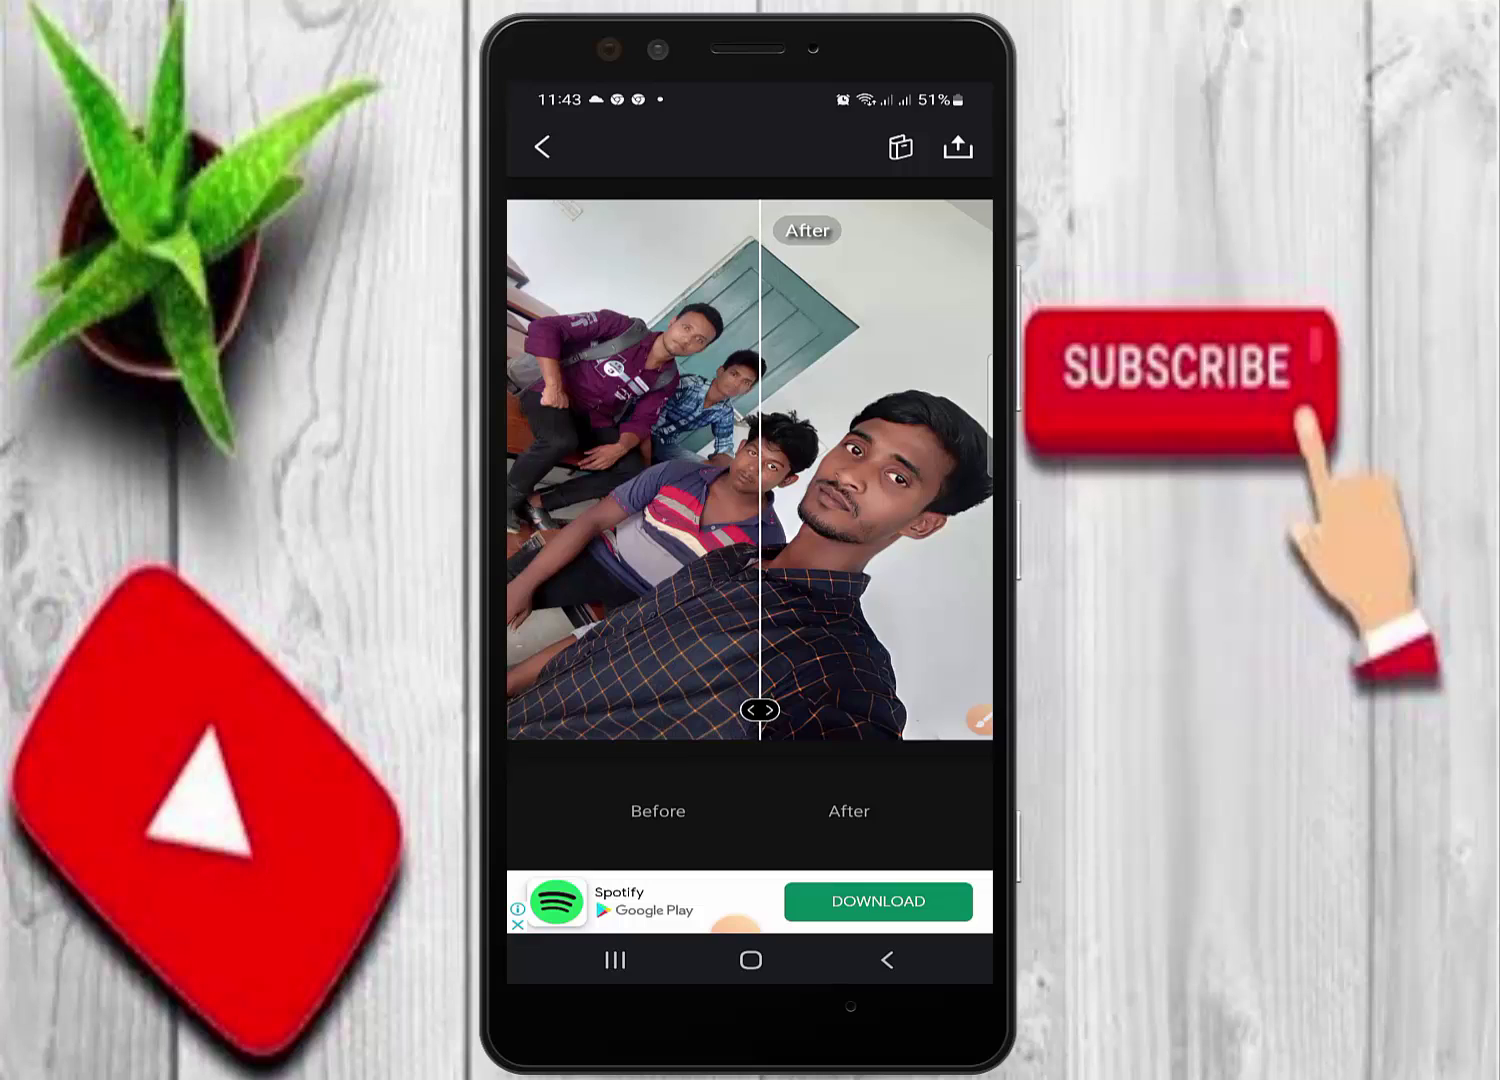
{"action": "left_click", "coordinate": [980, 720]}
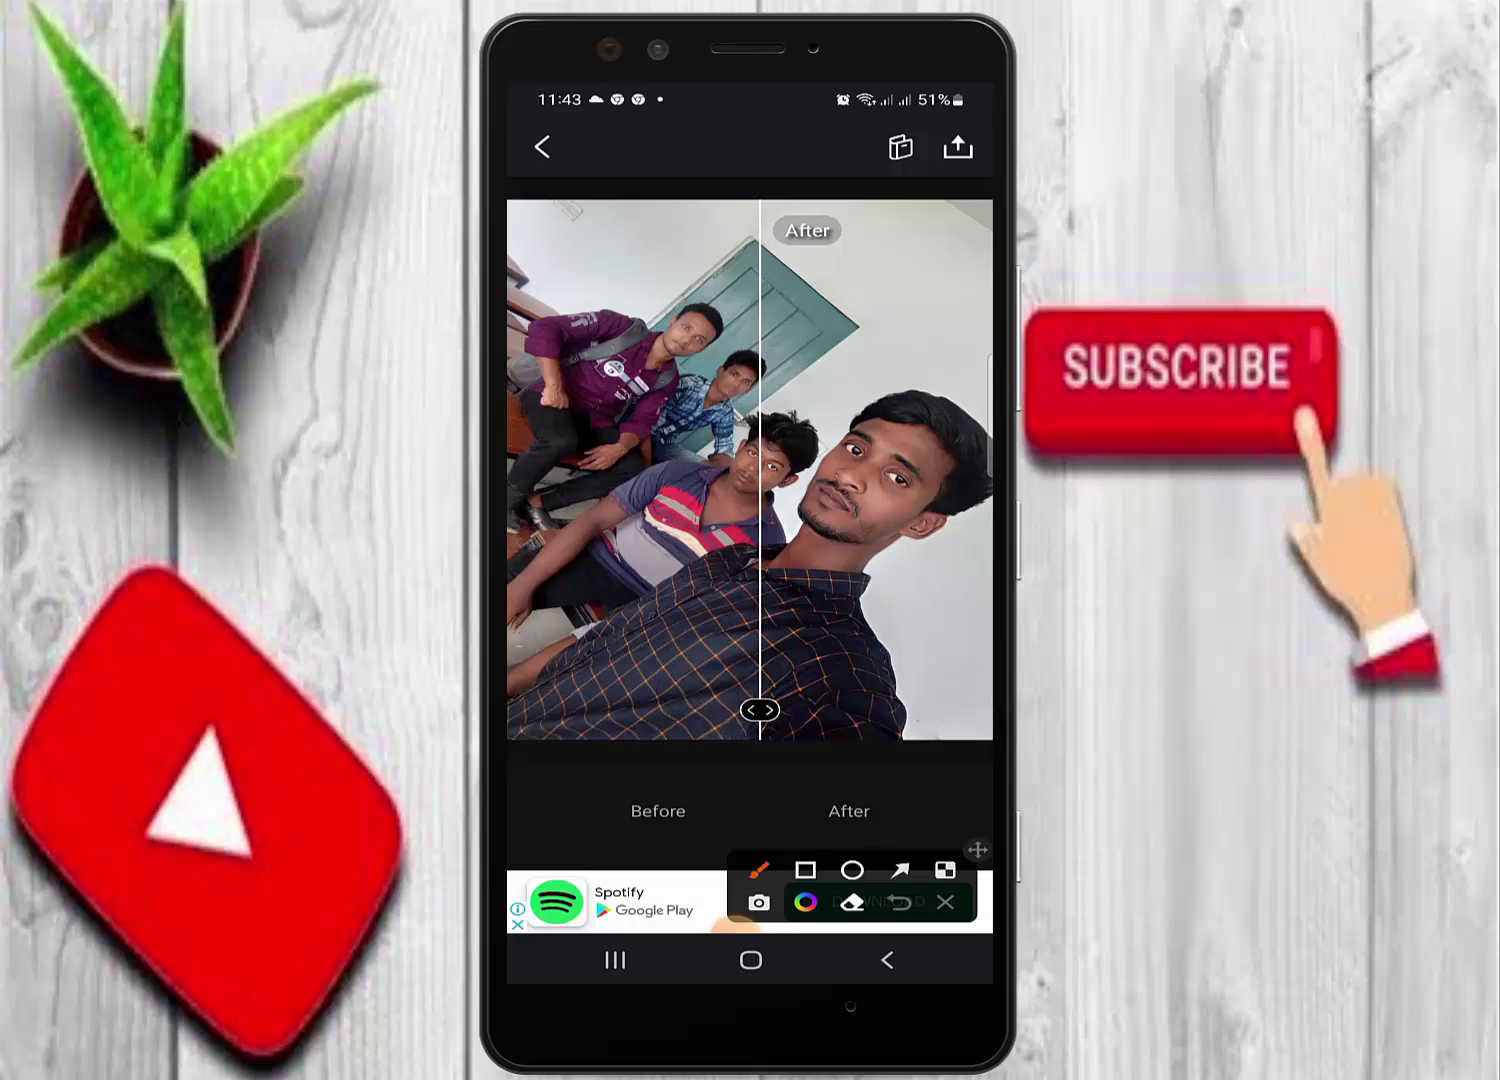
{"action": "mouse_move", "coordinate": [938, 512]}
{"action": "left_mouse_down"}
{"action": "mouse_move", "coordinate": [900, 639]}
{"action": "mouse_move", "coordinate": [920, 514]}
{"action": "left_mouse_up"}
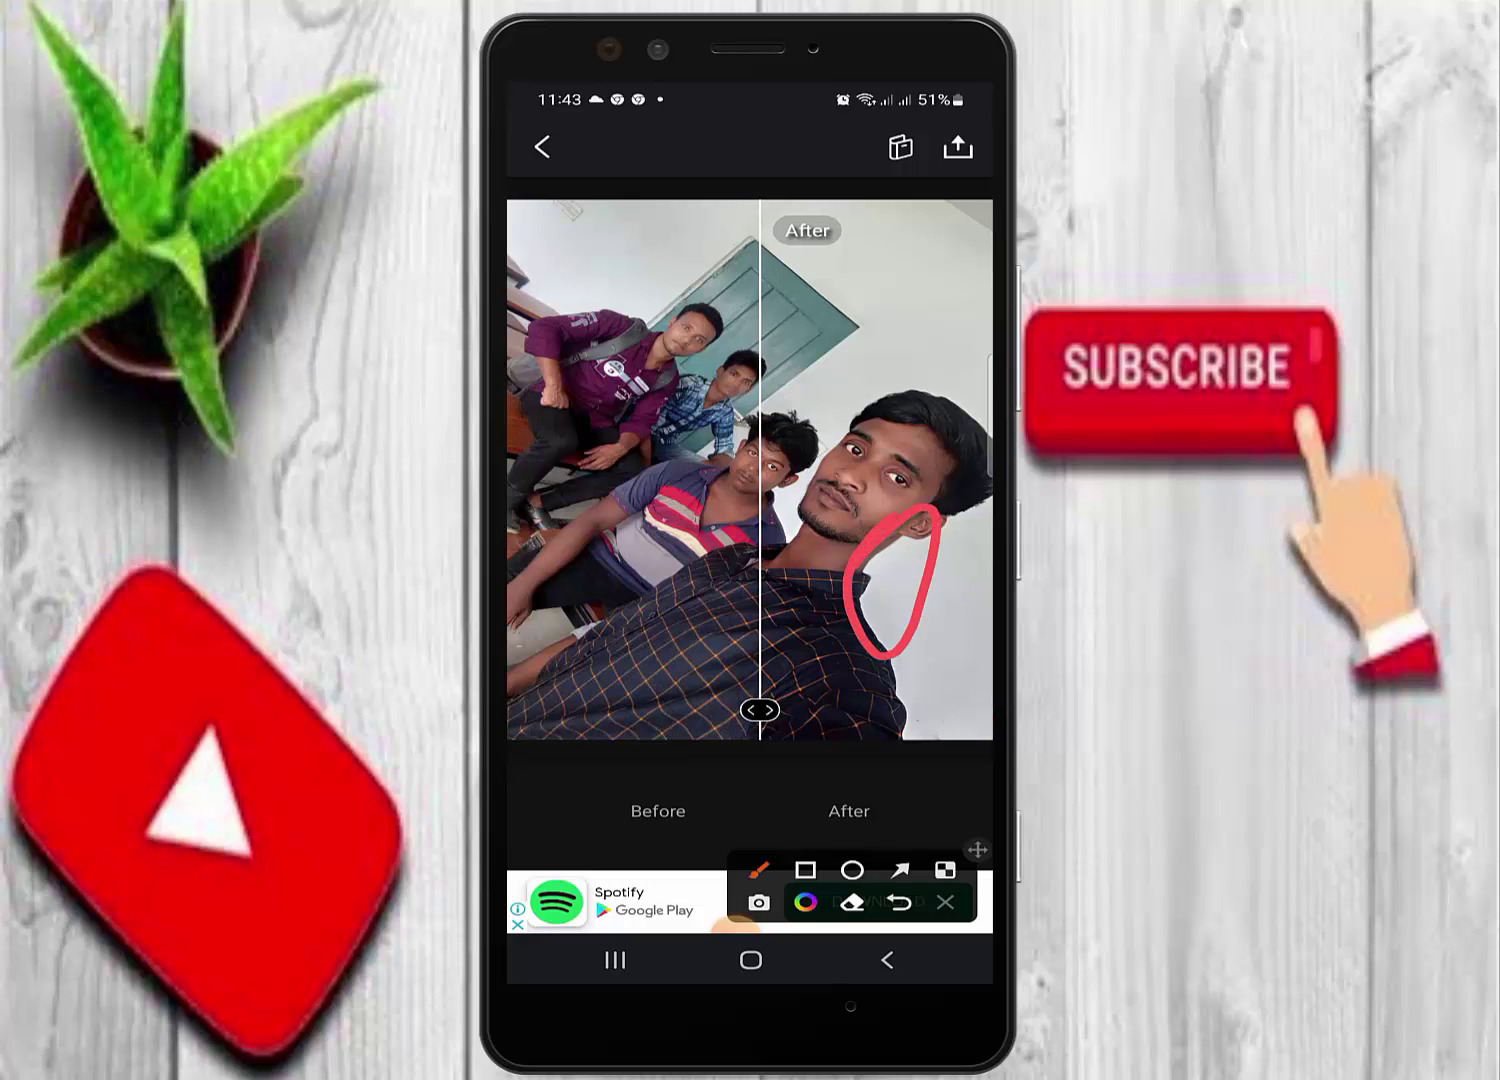
{"action": "mouse_move", "coordinate": [655, 321]}
{"action": "left_mouse_down"}
{"action": "mouse_move", "coordinate": [603, 411]}
{"action": "mouse_move", "coordinate": [605, 439]}
{"action": "left_mouse_up"}
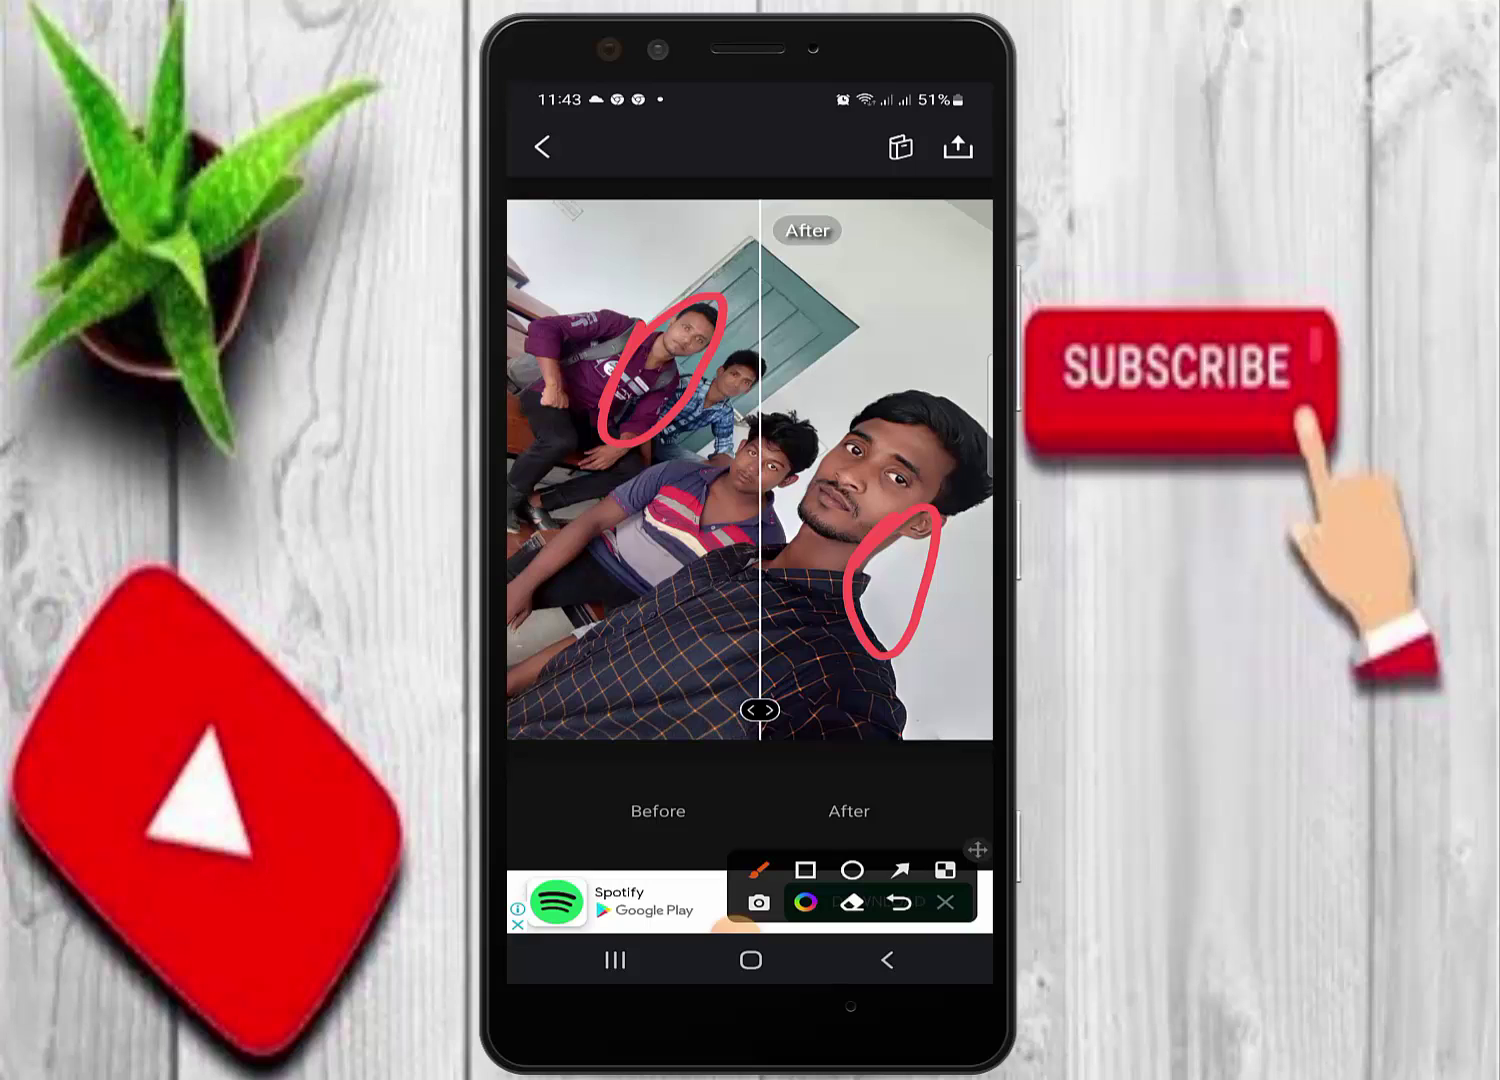
{"action": "mouse_move", "coordinate": [792, 708]}
{"action": "left_mouse_down"}
{"action": "mouse_move", "coordinate": [710, 693]}
{"action": "mouse_move", "coordinate": [713, 710]}
{"action": "mouse_move", "coordinate": [692, 710]}
{"action": "mouse_move", "coordinate": [744, 710]}
{"action": "mouse_move", "coordinate": [660, 710]}
{"action": "mouse_move", "coordinate": [752, 711]}
{"action": "left_mouse_up"}
{"action": "left_click", "coordinate": [944, 903]}
Mark two more spots, then drag the comparison slider fully left to show the After image
{"action": "left_click", "coordinate": [980, 720]}
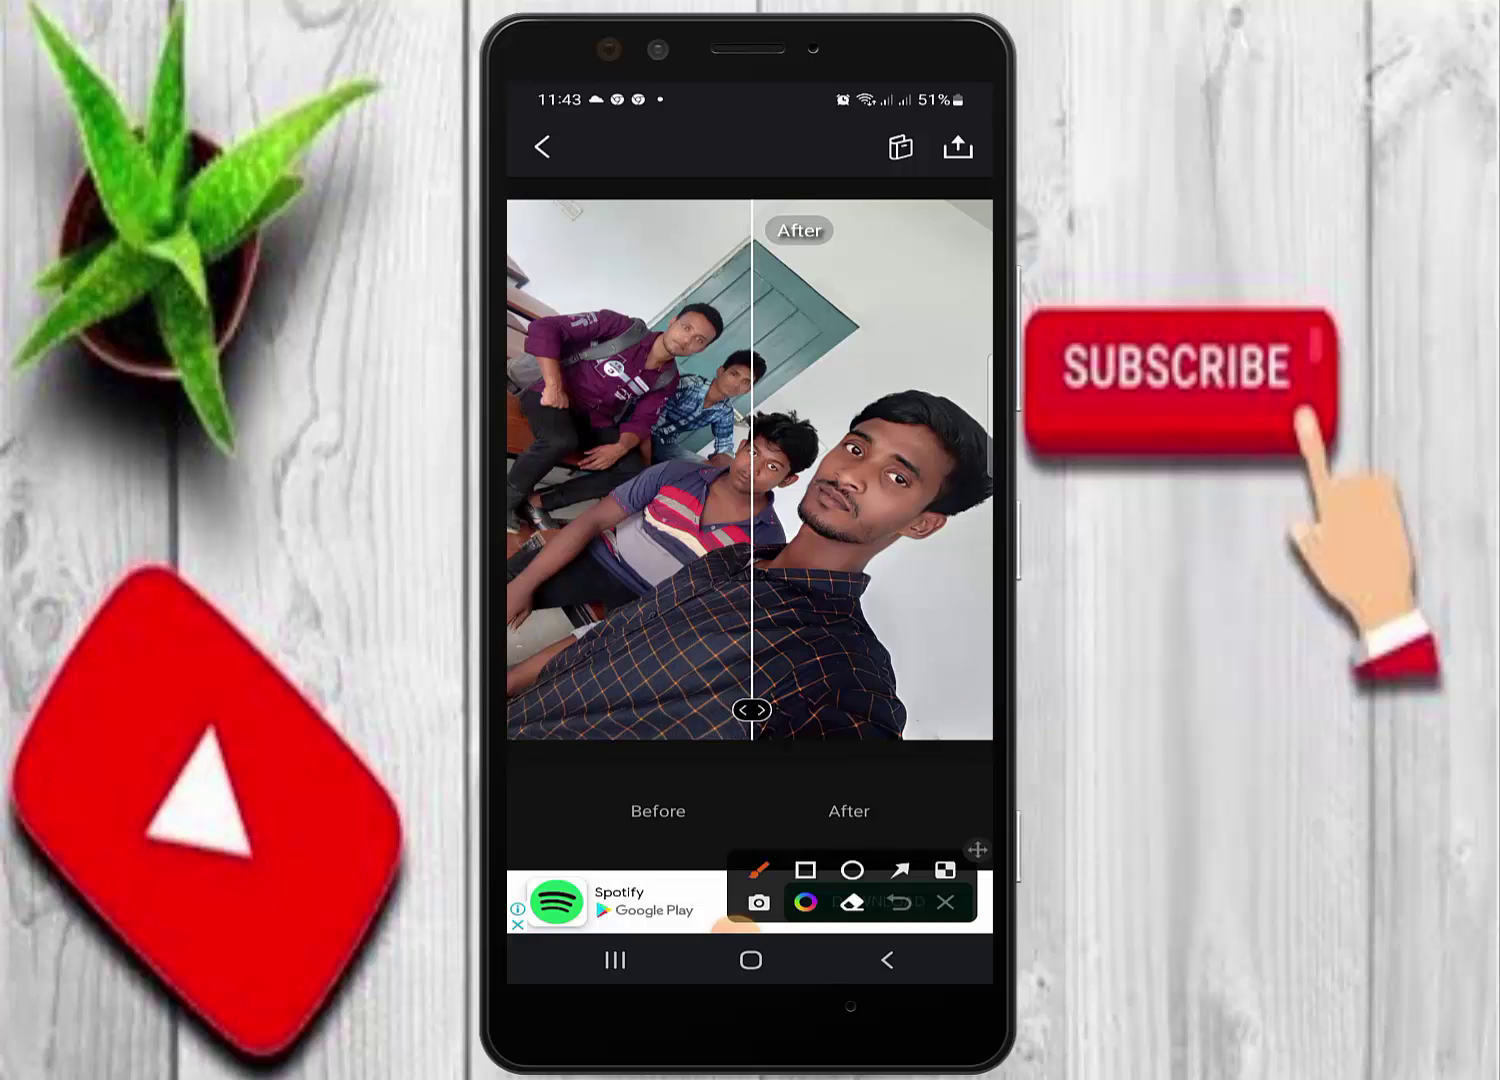
{"action": "left_click_drag", "start_coordinate": [680, 322], "coordinate": [706, 300]}
{"action": "left_click_drag", "start_coordinate": [778, 350], "coordinate": [746, 359]}
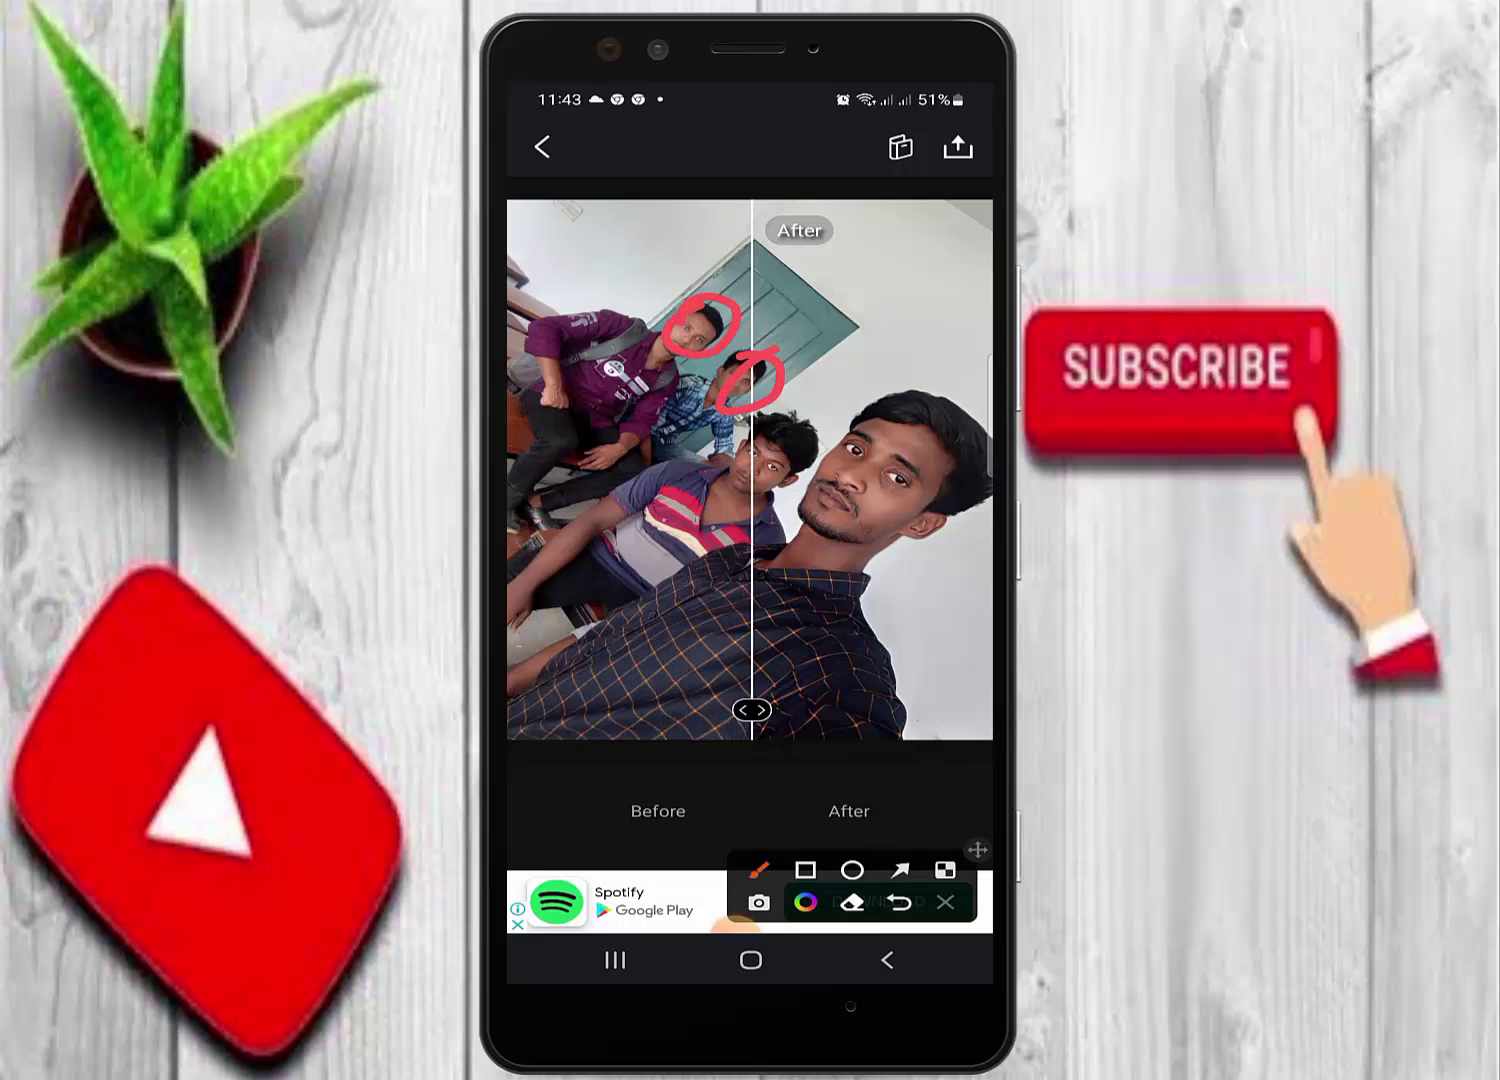
{"action": "left_click", "coordinate": [945, 903]}
{"action": "left_click_drag", "start_coordinate": [753, 710], "coordinate": [508, 710]}
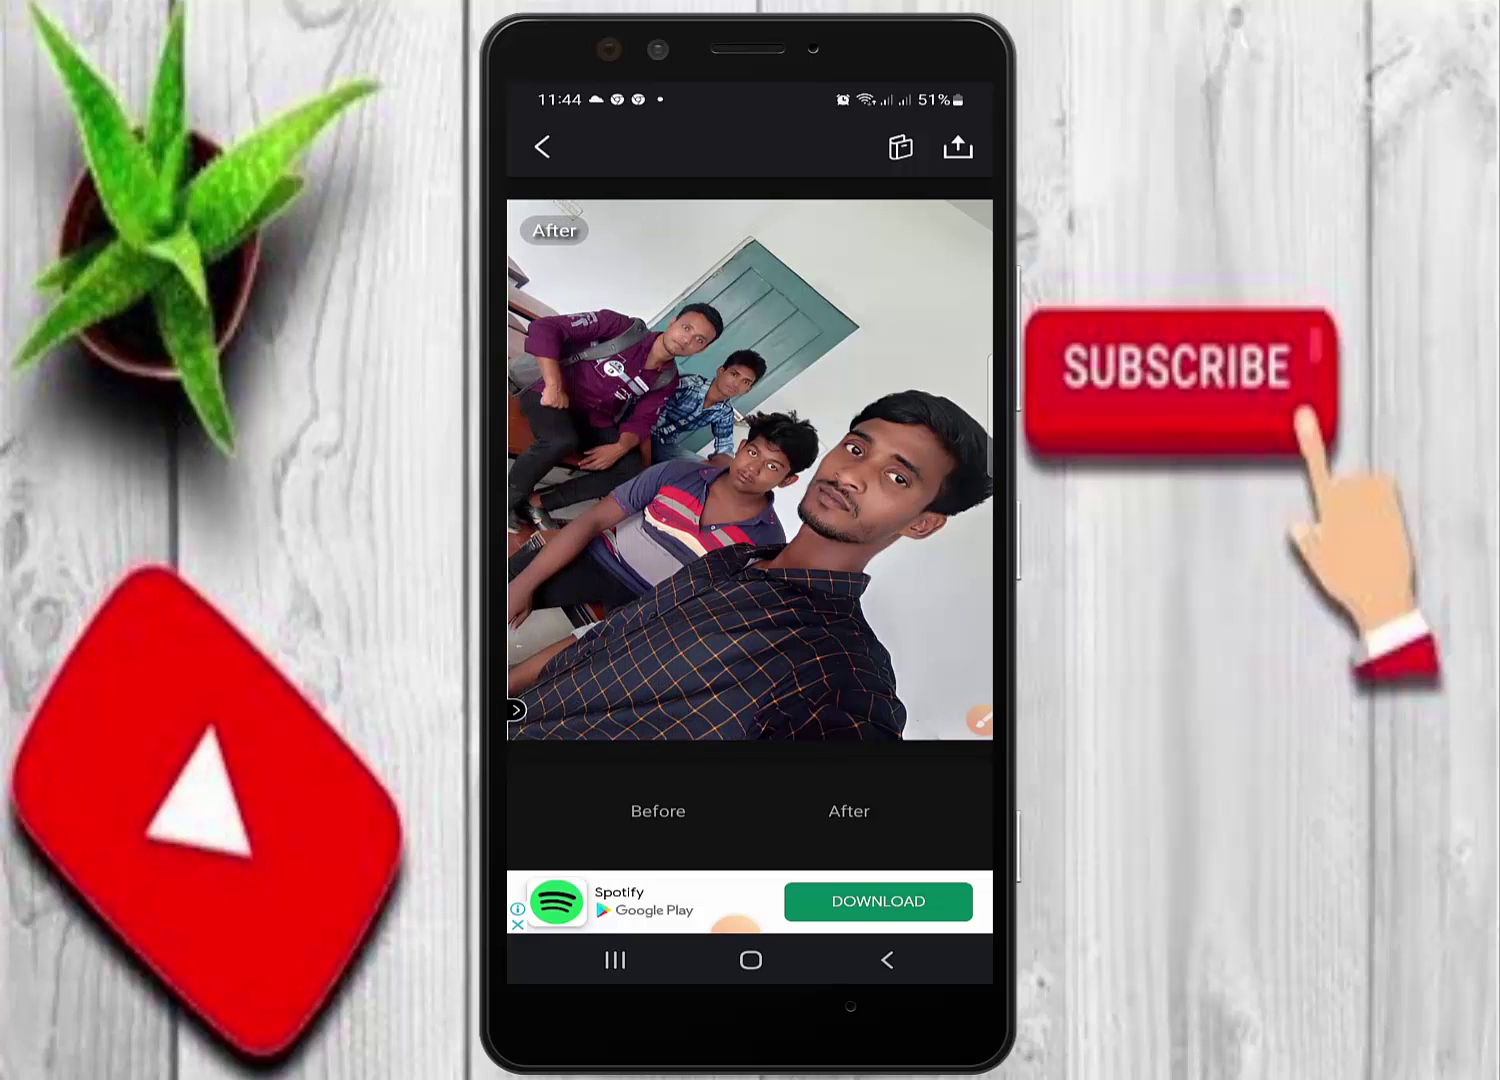
{"action": "left_click", "coordinate": [980, 719]}
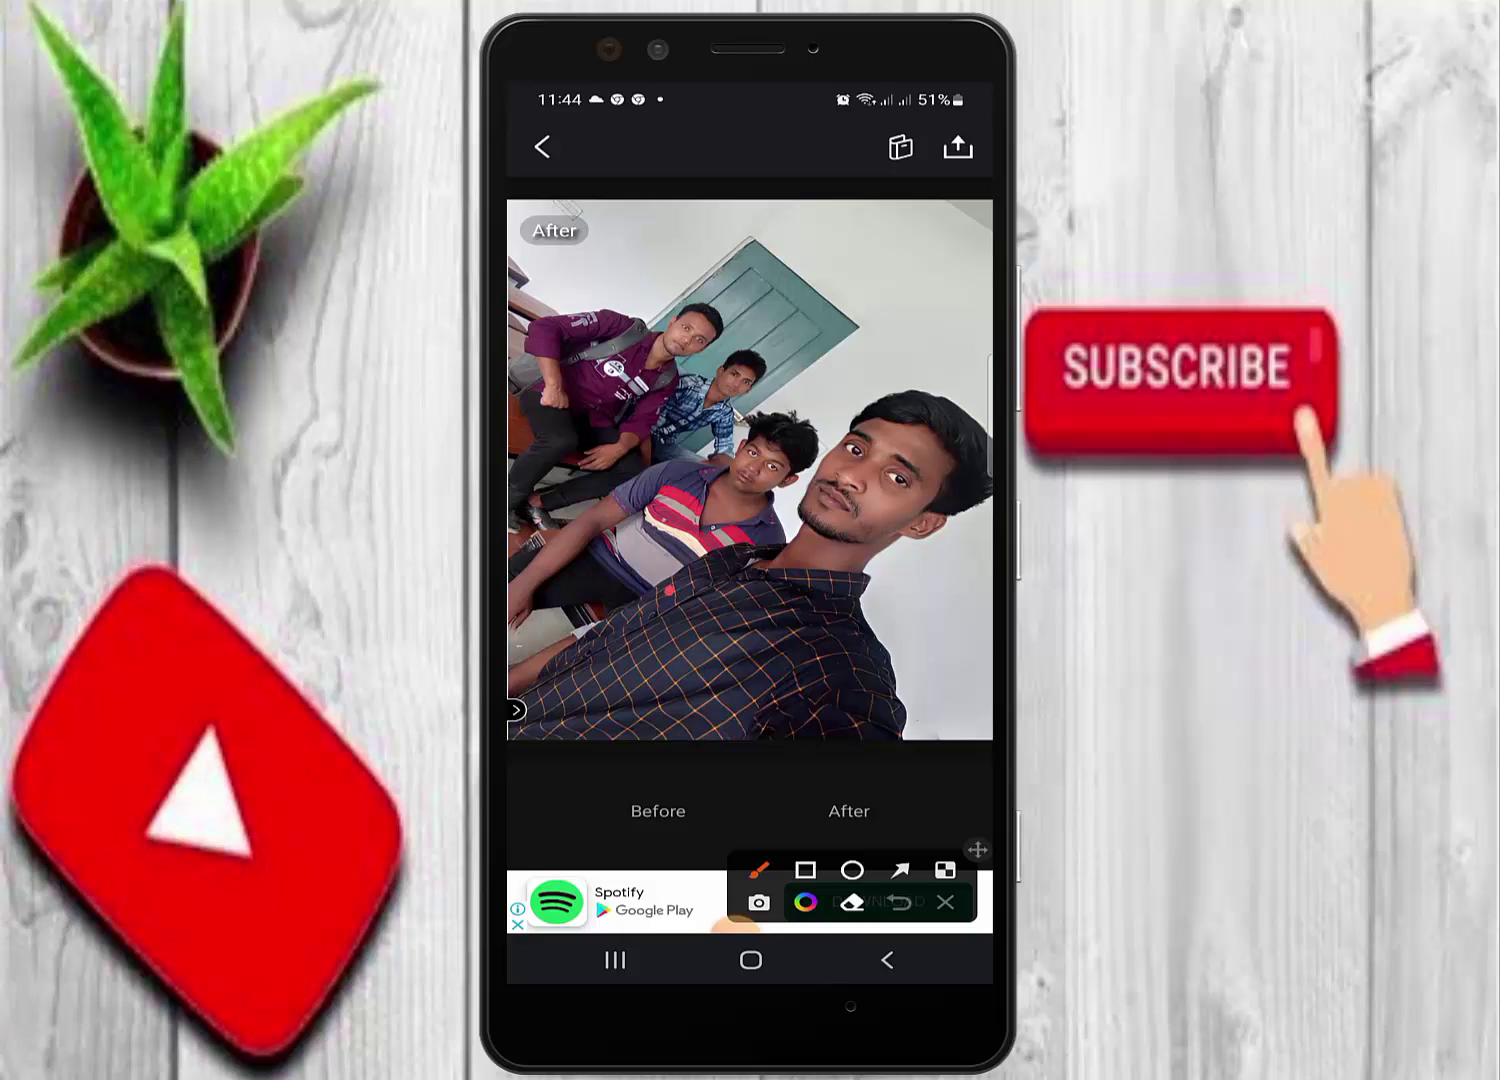
{"action": "mouse_move", "coordinate": [669, 592]}
{"action": "left_mouse_down"}
{"action": "mouse_move", "coordinate": [935, 345]}
{"action": "mouse_move", "coordinate": [691, 560]}
{"action": "left_mouse_up"}
{"action": "left_click_drag", "start_coordinate": [880, 358], "coordinate": [901, 345]}
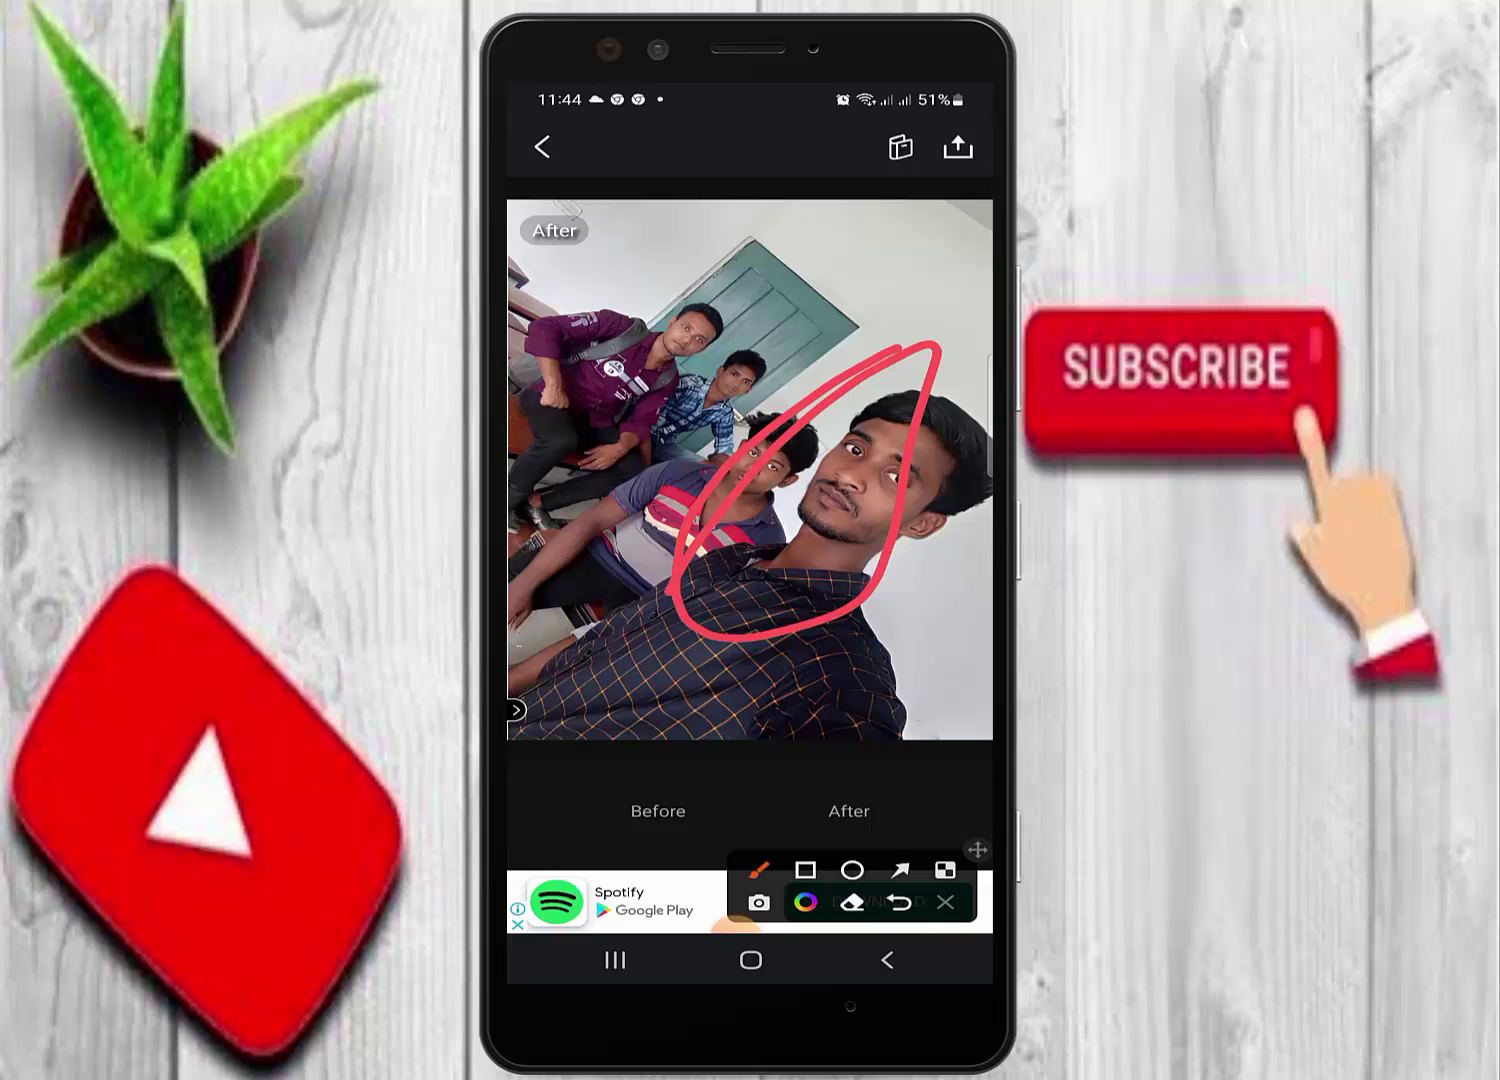
{"action": "left_click", "coordinate": [944, 903]}
{"action": "left_click", "coordinate": [966, 720]}
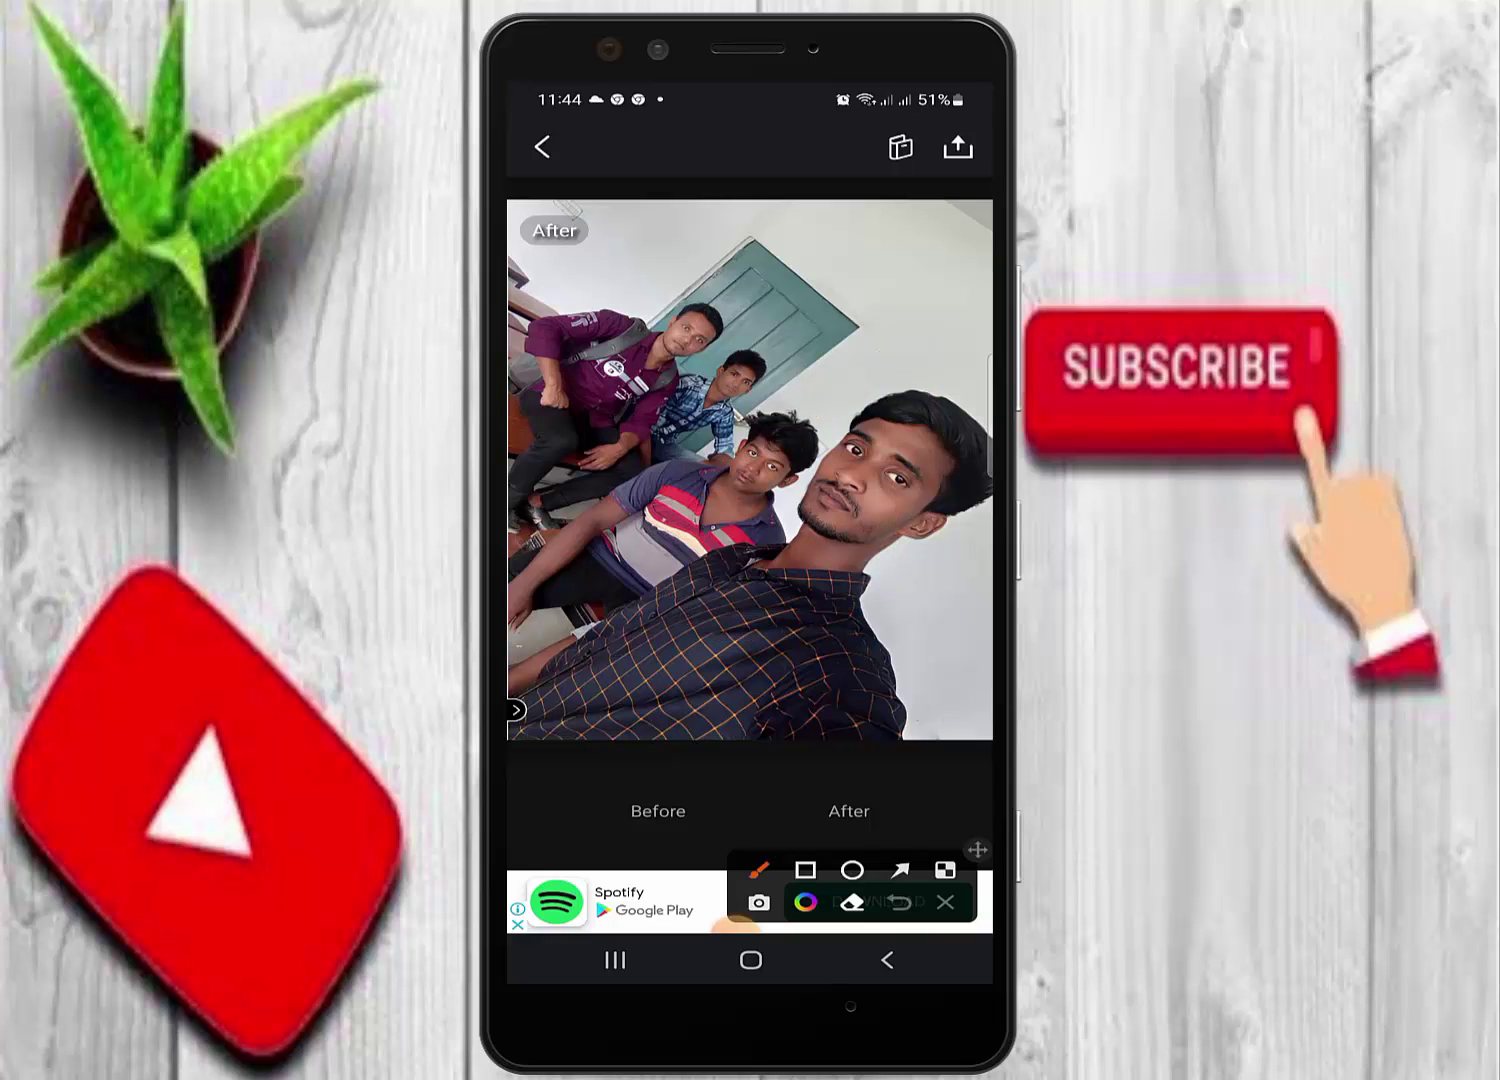
{"action": "left_click_drag", "start_coordinate": [944, 127], "coordinate": [937, 196]}
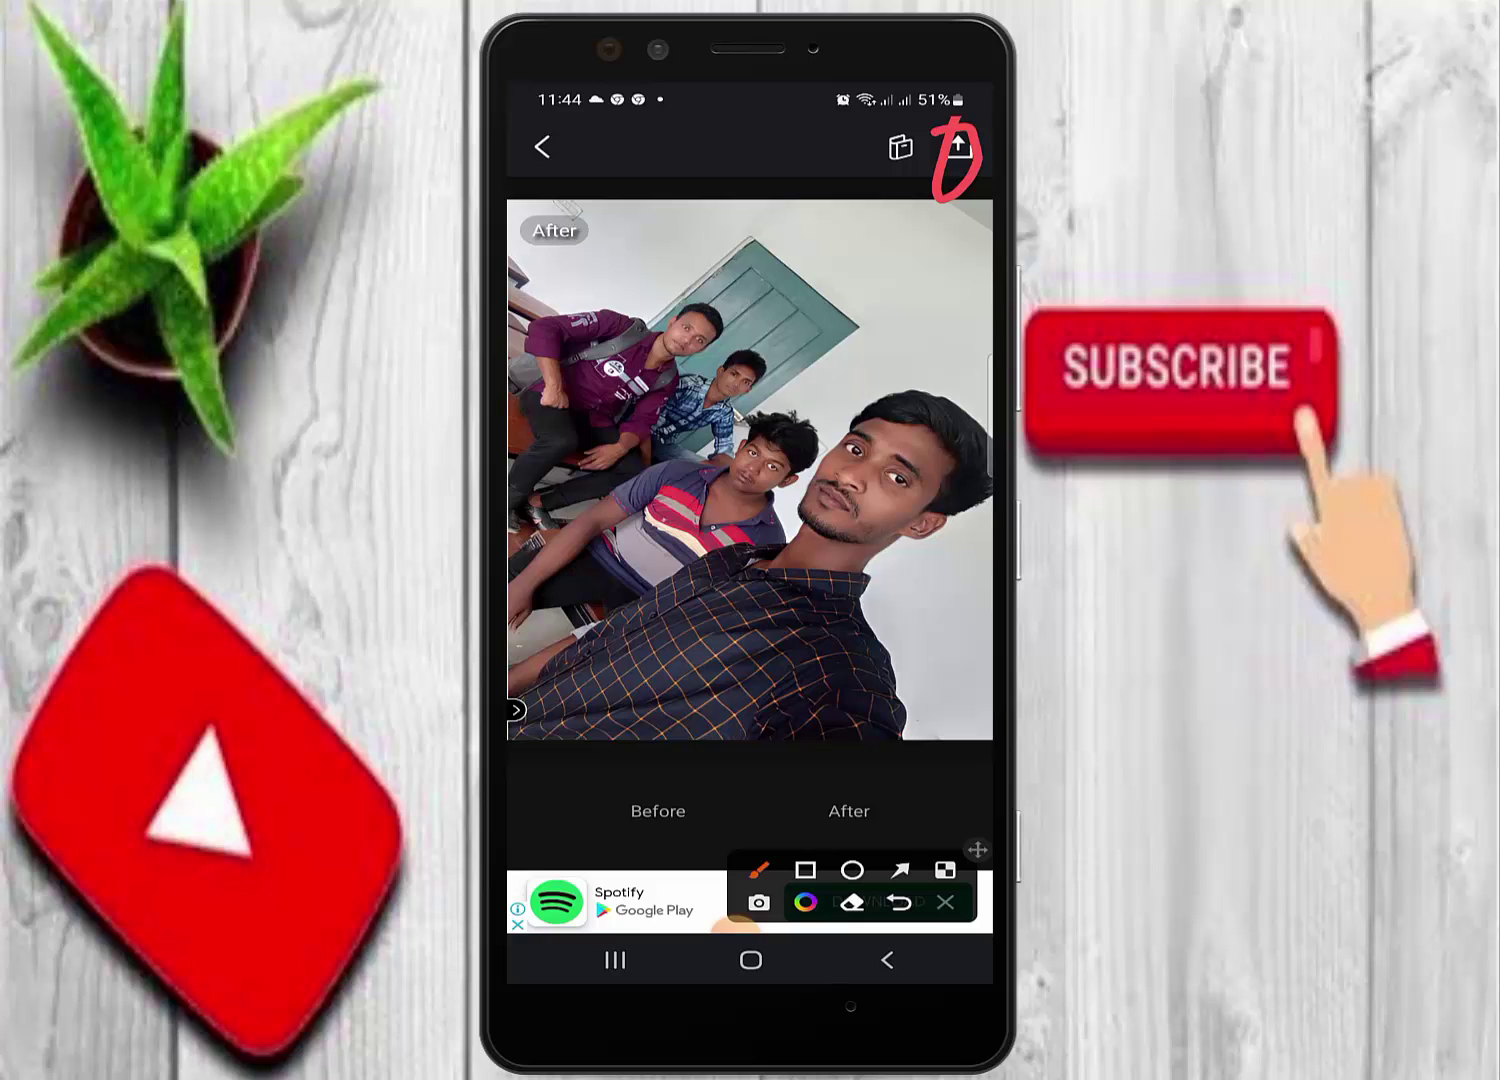
{"action": "left_click", "coordinate": [955, 148]}
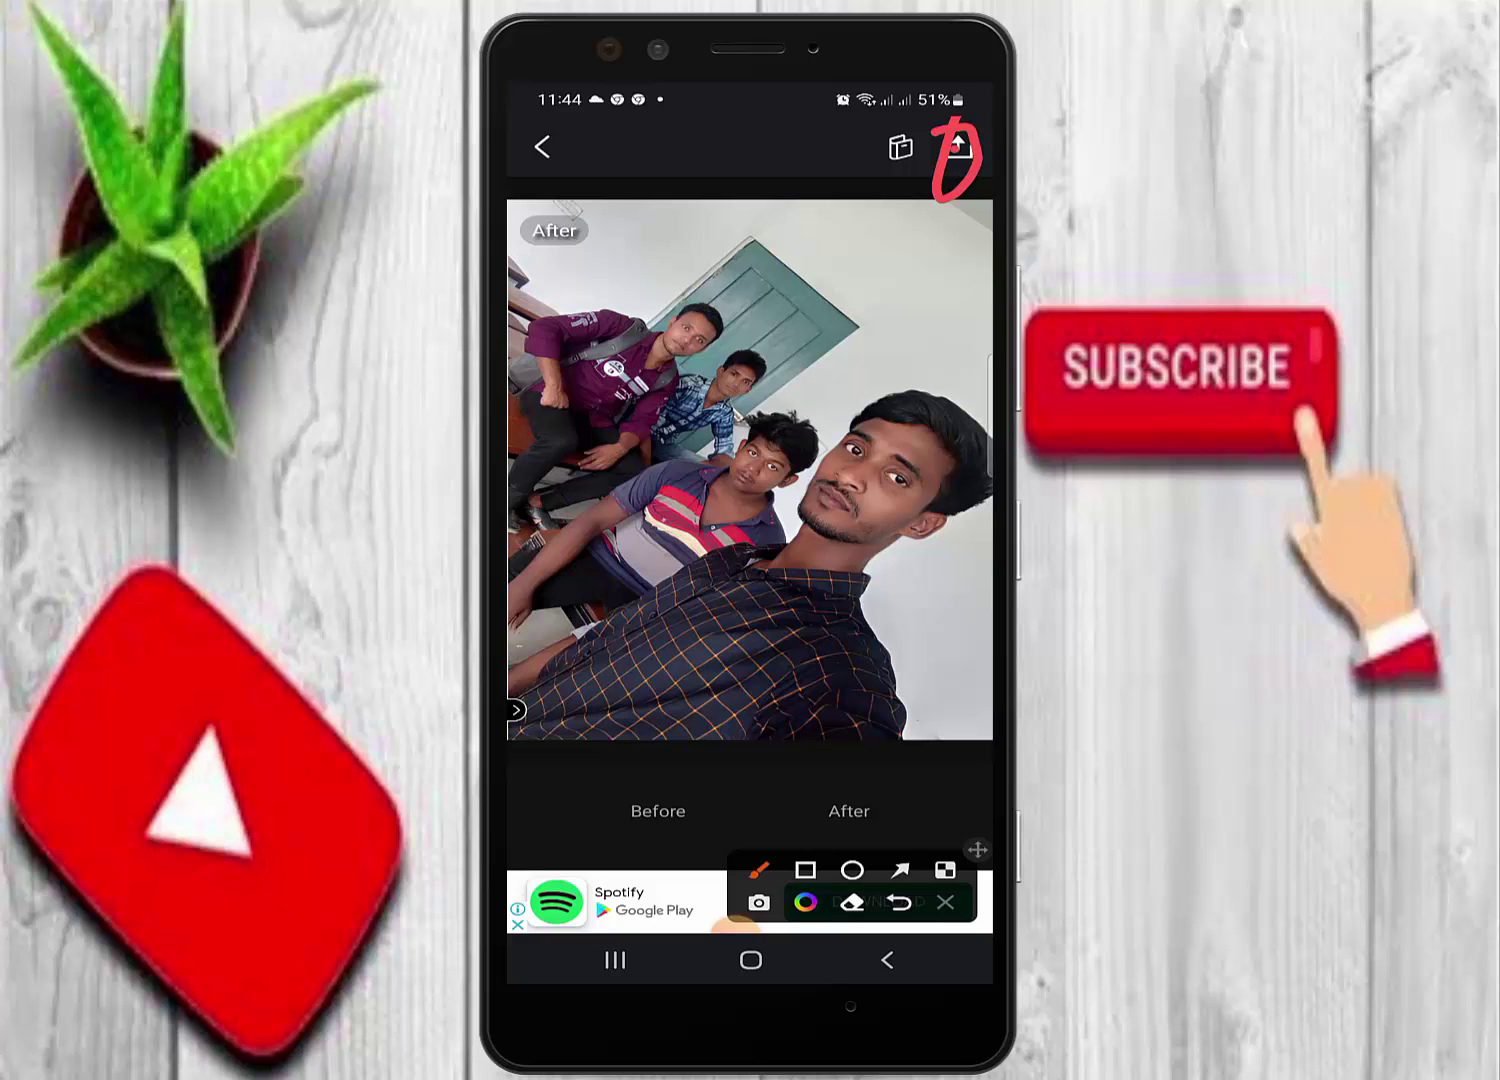